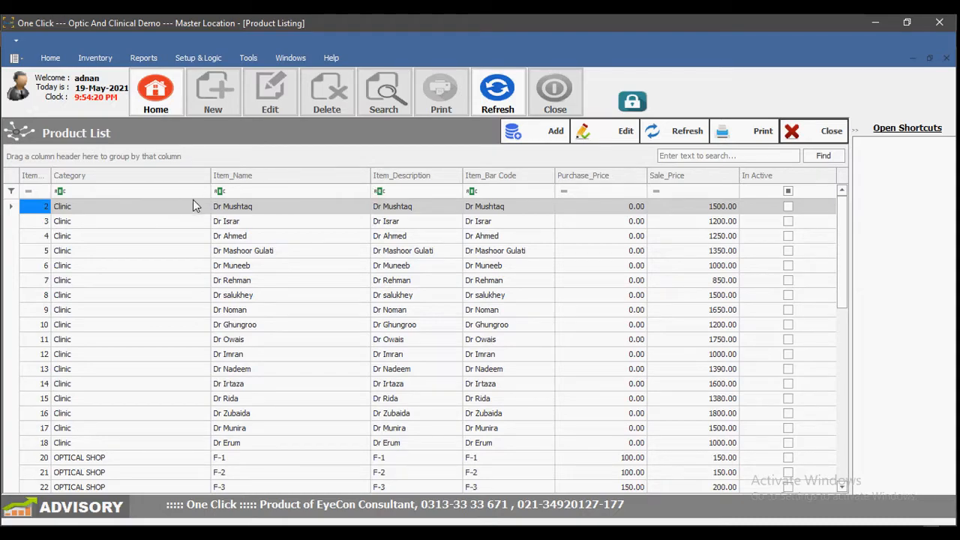
Step: Scroll the product list to its last item (51, BETABAR 5ML) and open its print preview
scroll(408, 240, down, 5)
scroll(408, 241, down, 4)
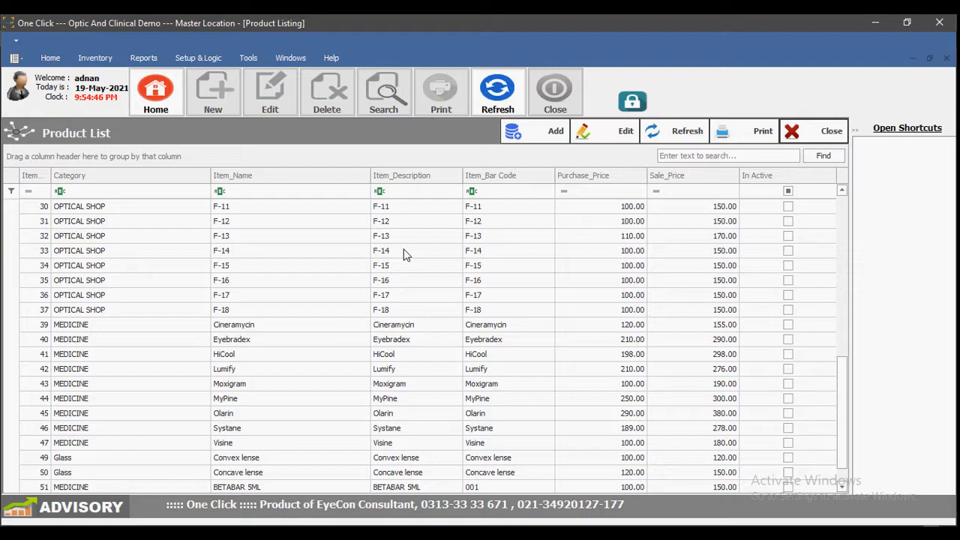
scroll(403, 255, up, 3)
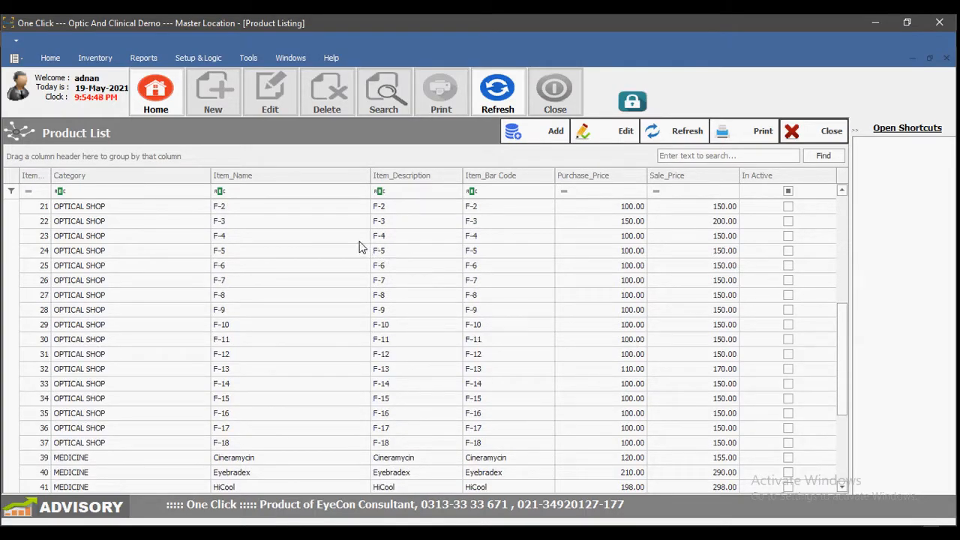
scroll(365, 248, down, 4)
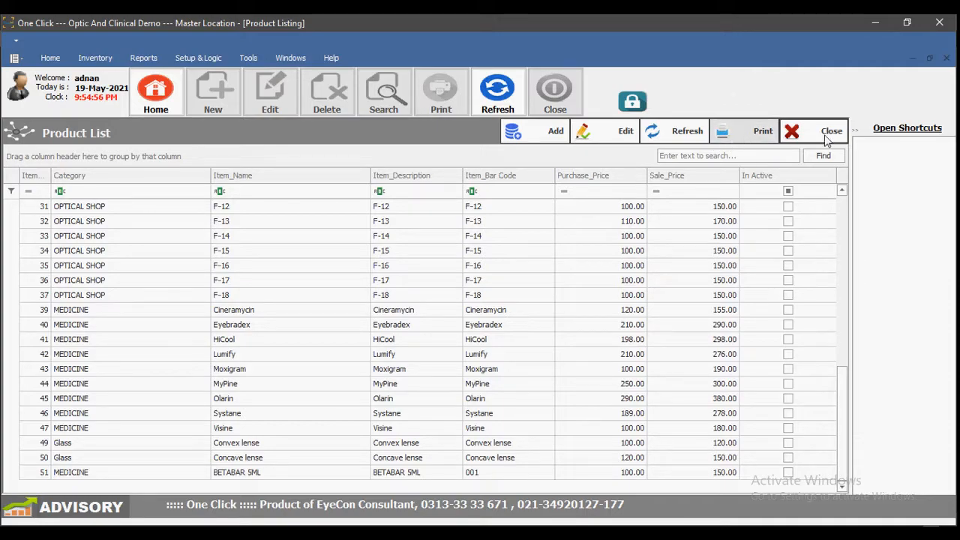
click(748, 138)
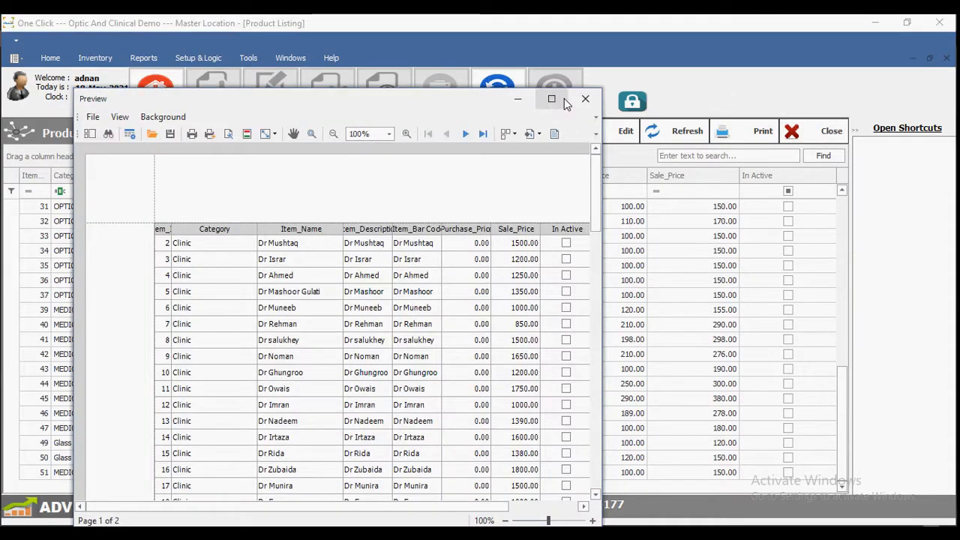
Step: Maximize the product list preview, scroll through its two pages, then close it
click(561, 99)
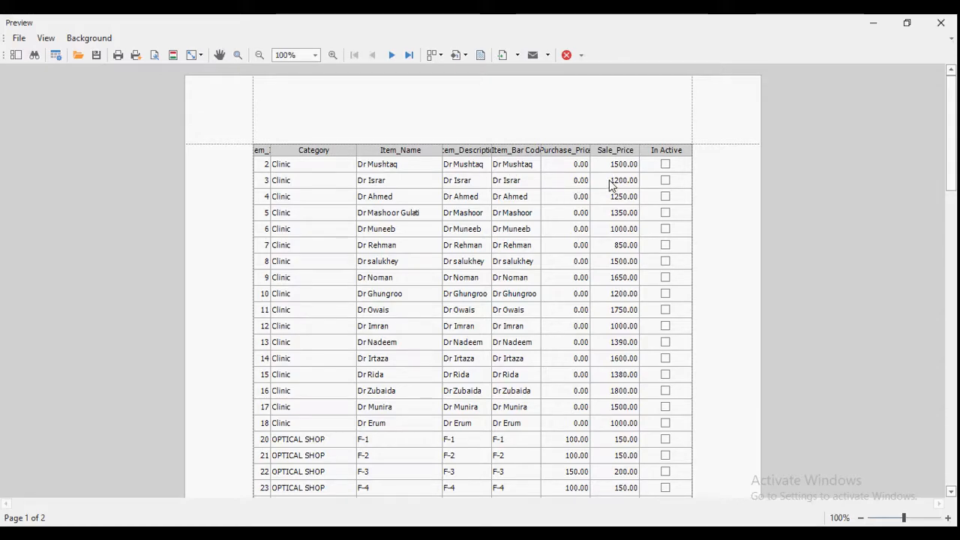
scroll(600, 233, down, 3)
scroll(600, 233, up, 3)
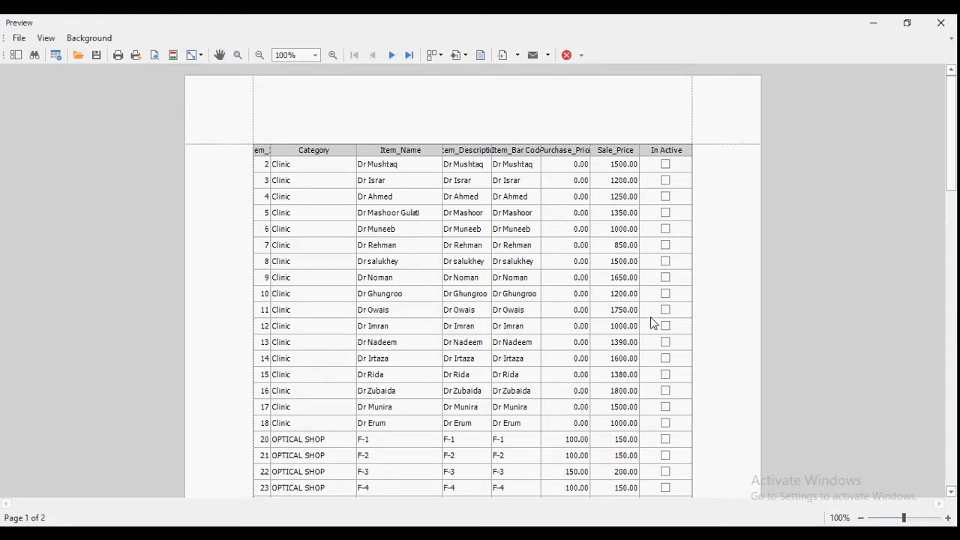
scroll(657, 330, down, 5)
scroll(435, 370, down, 4)
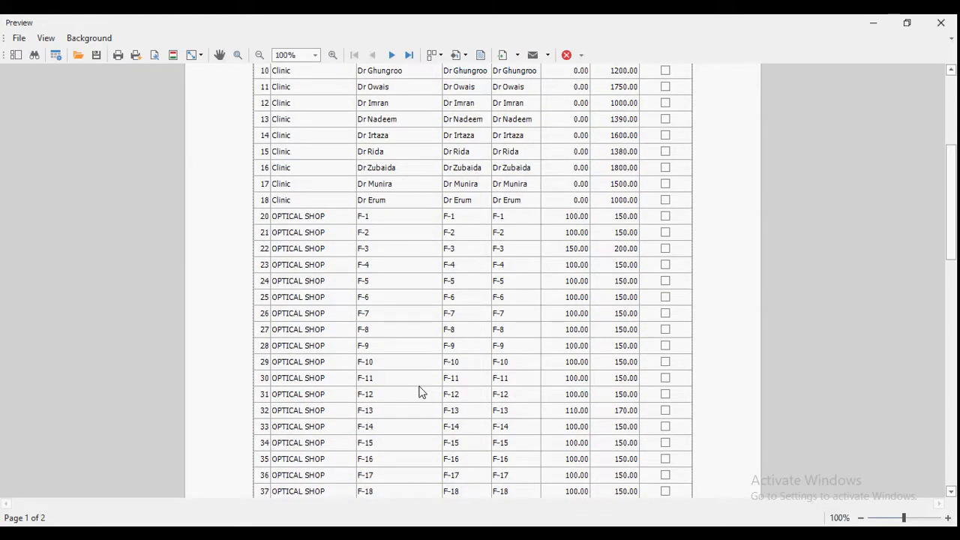
scroll(611, 413, up, 4)
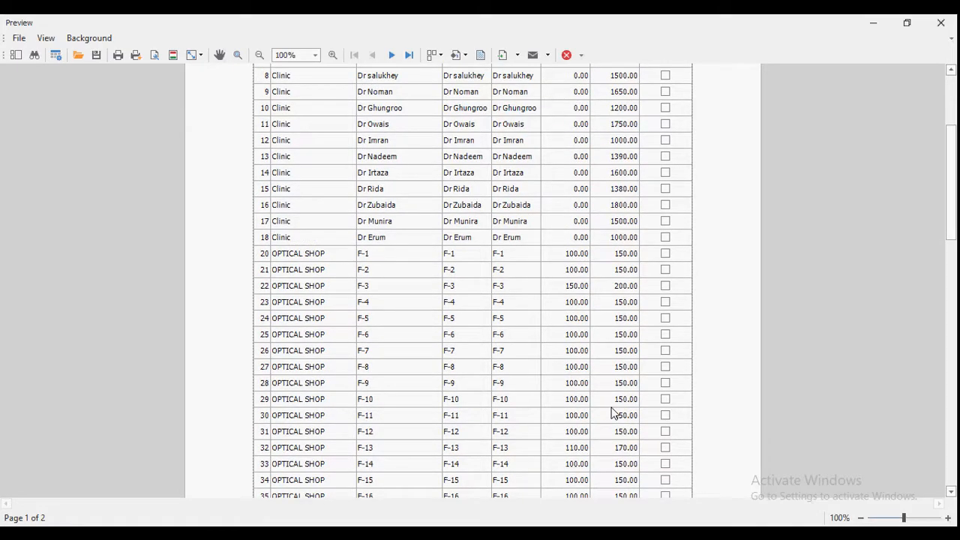
click(566, 56)
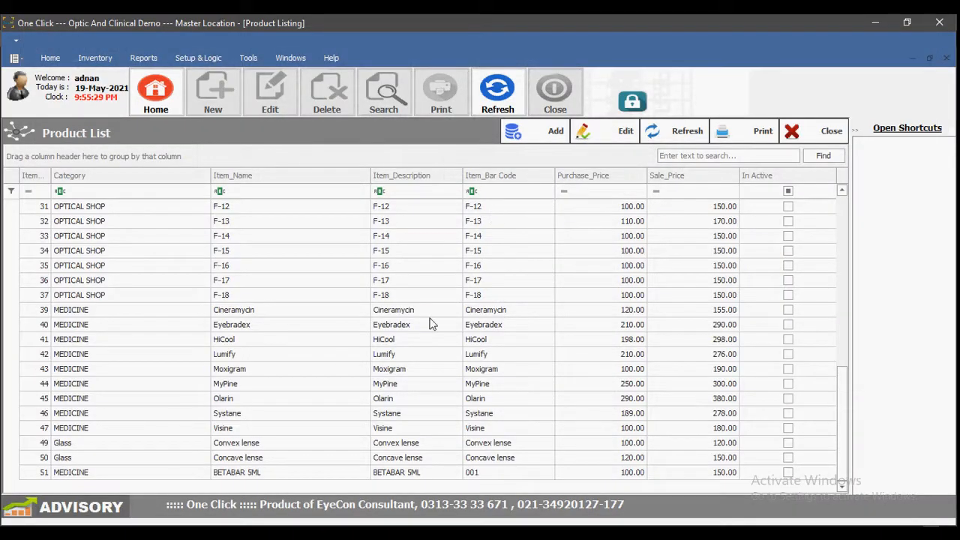
Step: Open the item listing, expand the Clinic category and select Dr Ahmed
click(538, 135)
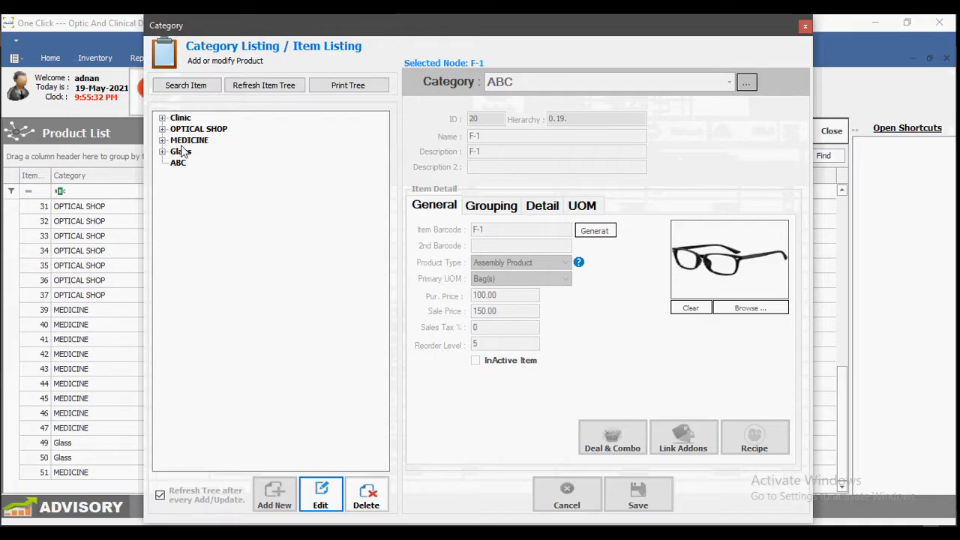
click(182, 120)
double_click(183, 120)
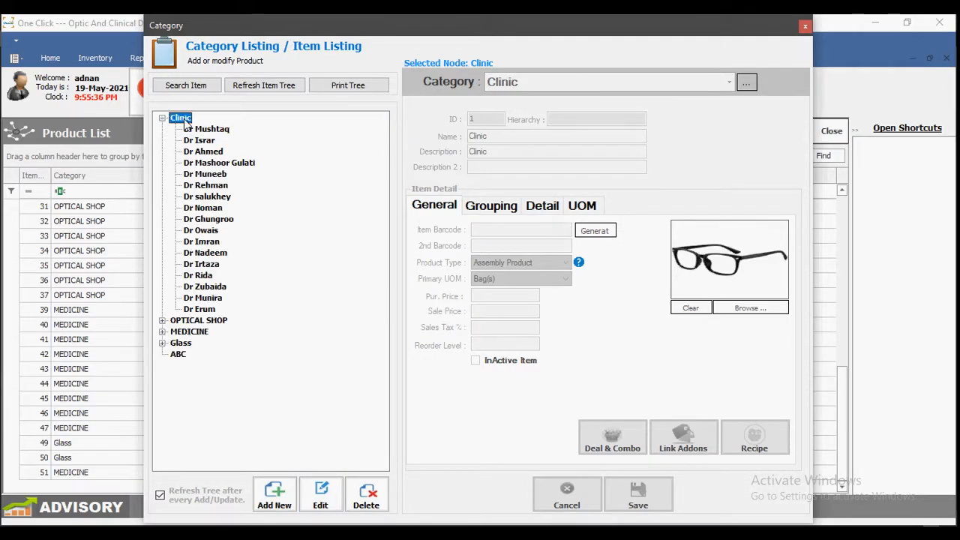
click(221, 131)
click(211, 142)
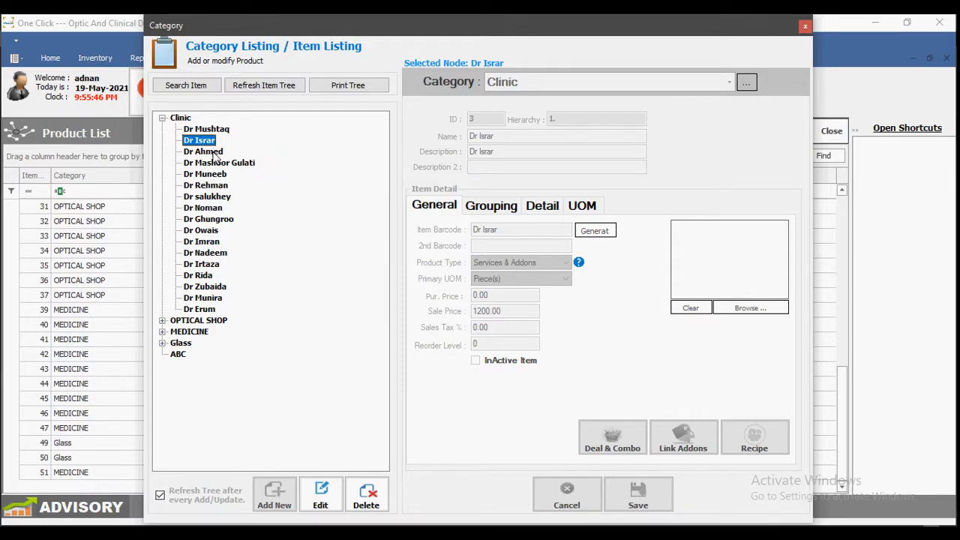
click(214, 153)
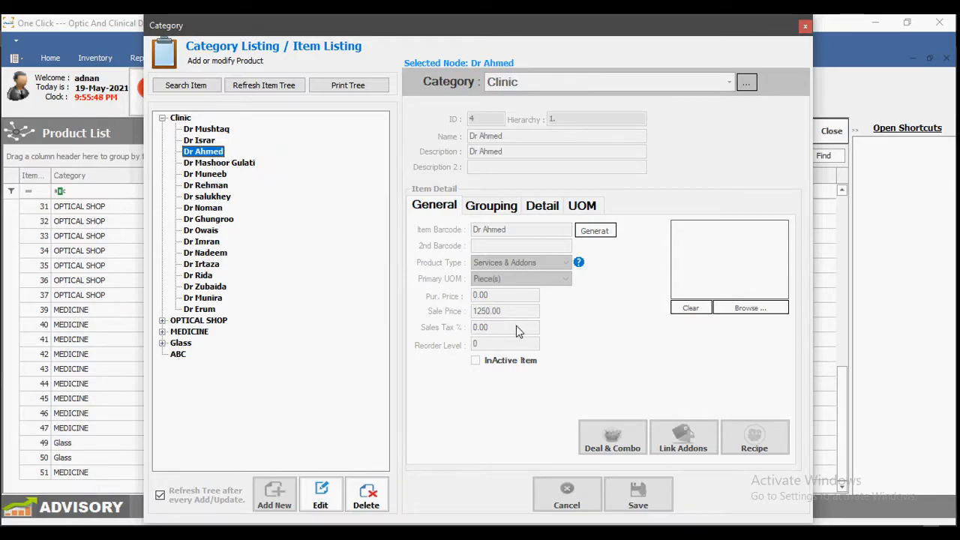
Step: Edit Dr Ahmed's record and save it with the 1250.00 sale price, confirming the update
click(320, 495)
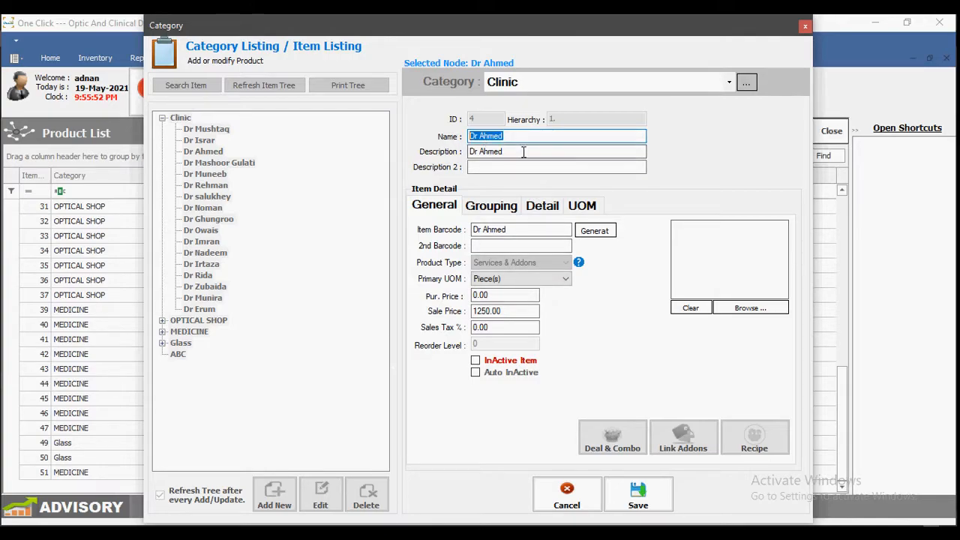
key(Tab)
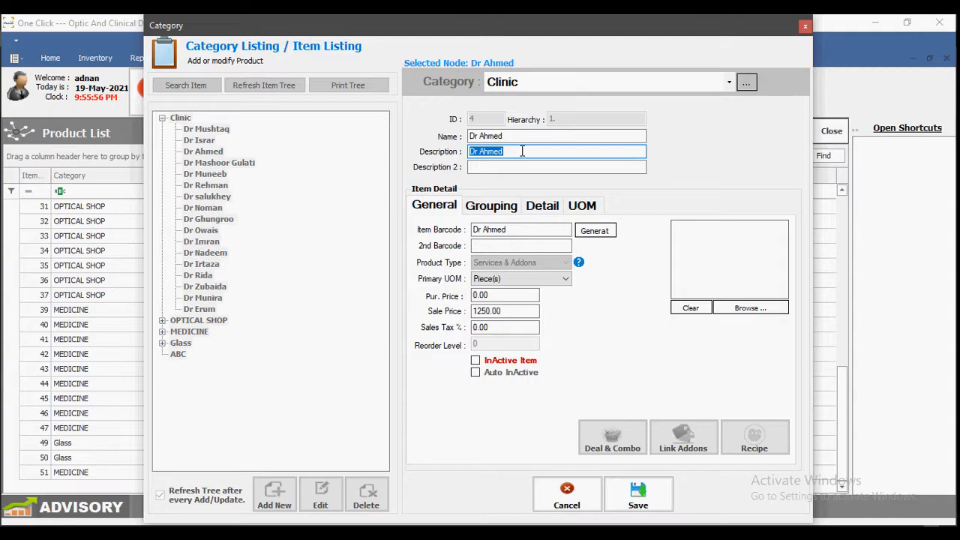
drag(518, 311, 472, 311)
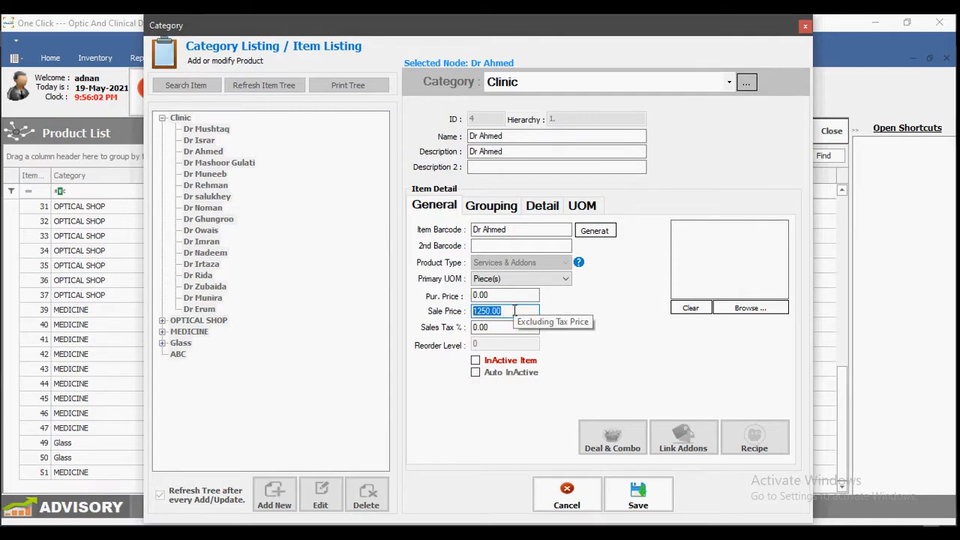
click(638, 495)
click(684, 331)
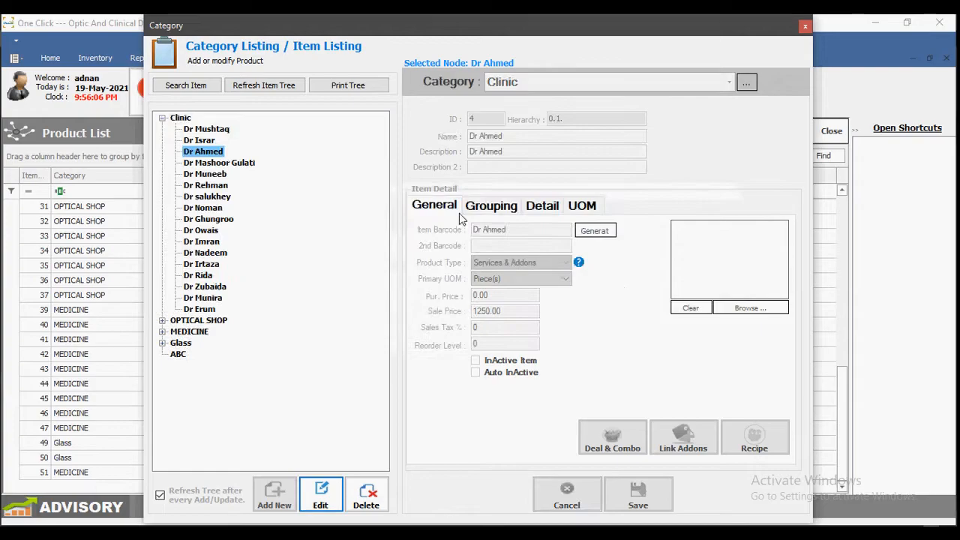
Step: Open Cineramycin under MEDICINE for editing, leaving it an active item, not InActive
double_click(180, 120)
click(180, 164)
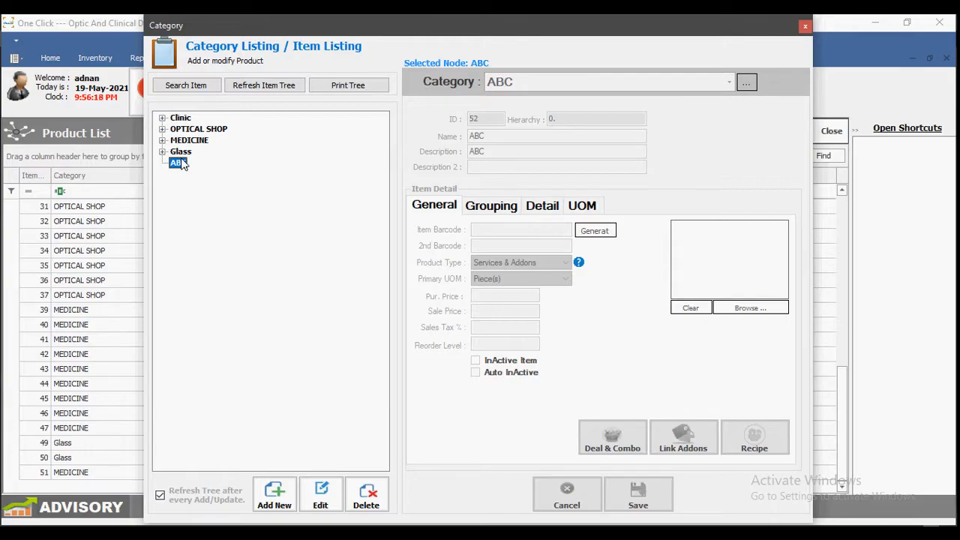
double_click(188, 140)
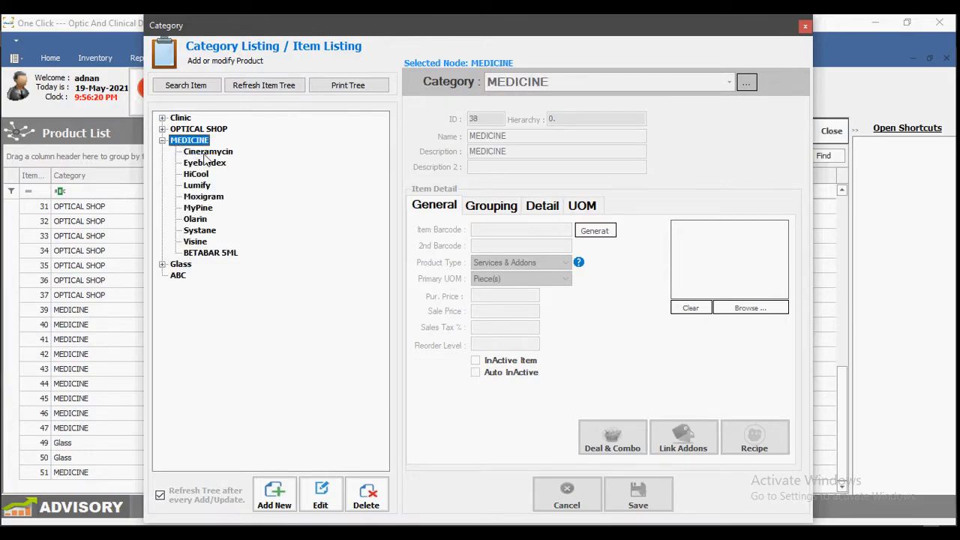
click(204, 153)
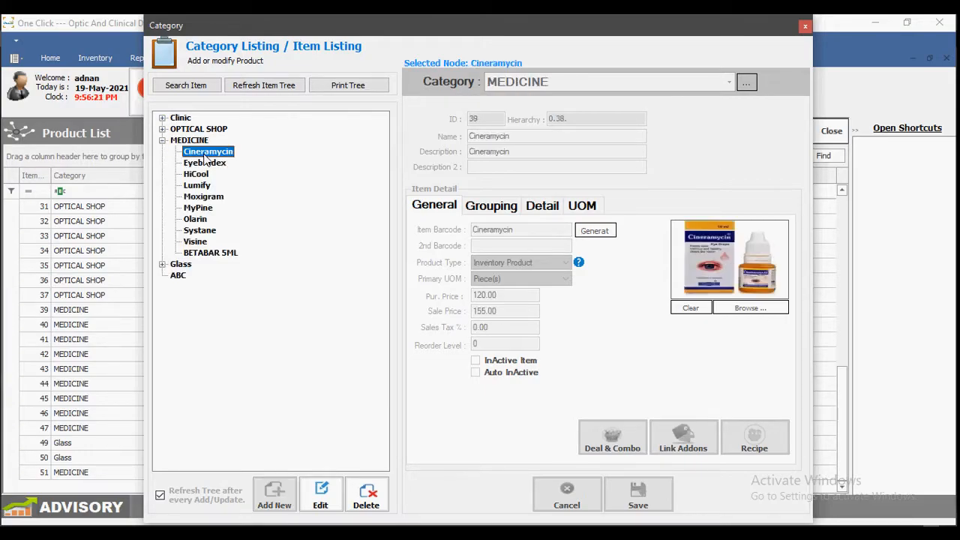
click(319, 495)
click(529, 363)
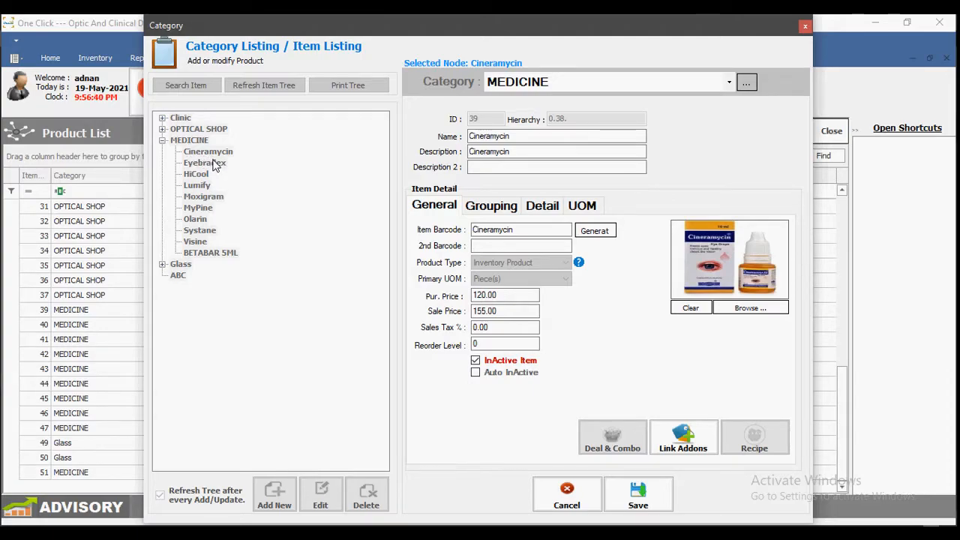
click(515, 361)
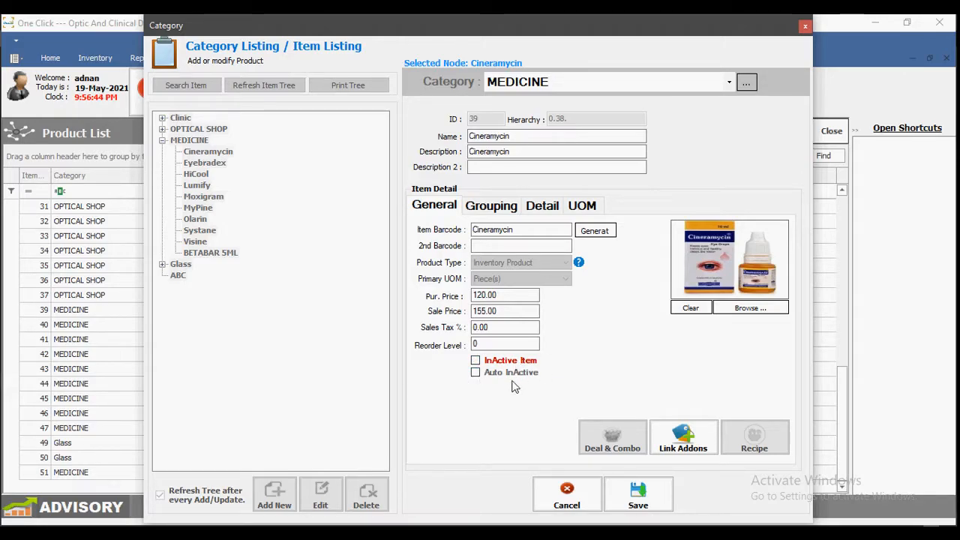
Step: Save Cineramycin's record at 120.00 purchase and 155.00 sale, confirming the update
drag(624, 29, 492, 106)
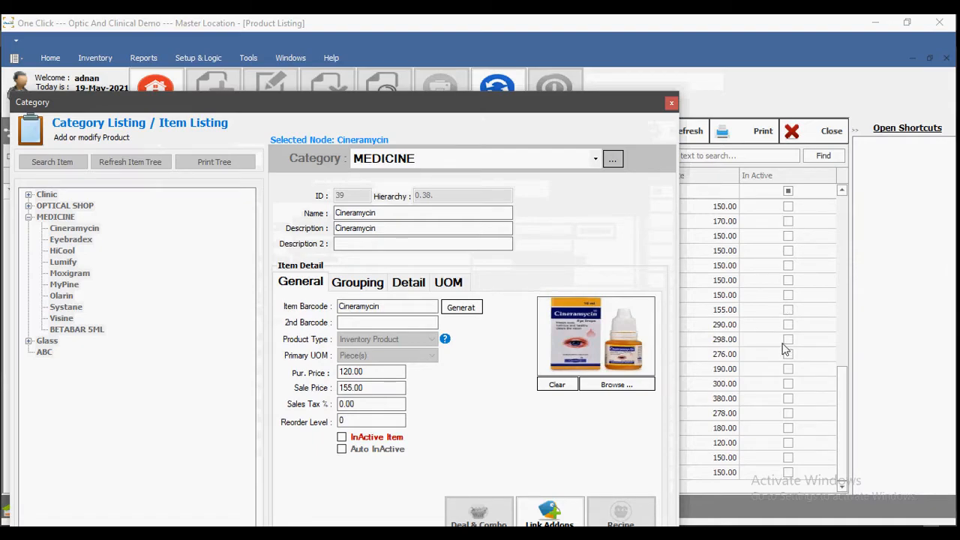
drag(430, 213, 278, 210)
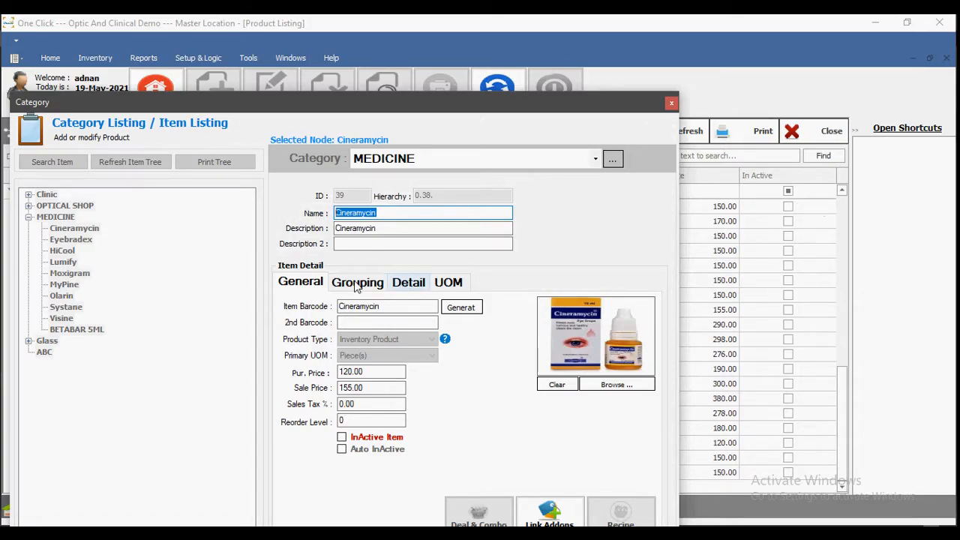
drag(508, 99, 591, 41)
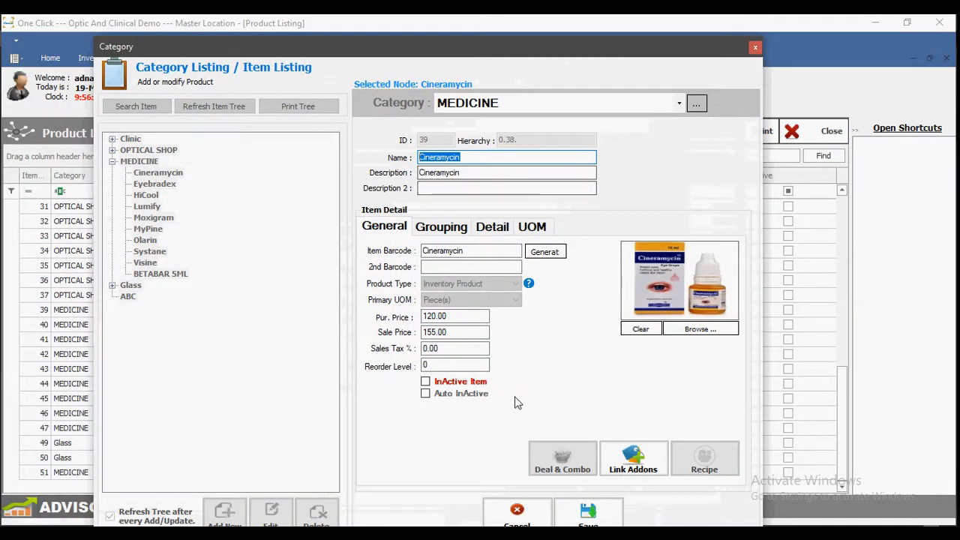
click(560, 516)
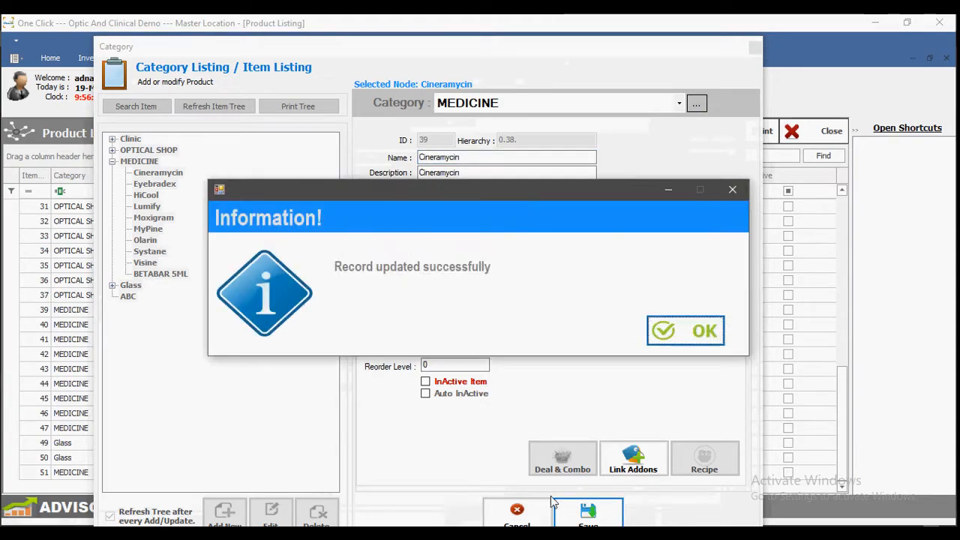
key(Return)
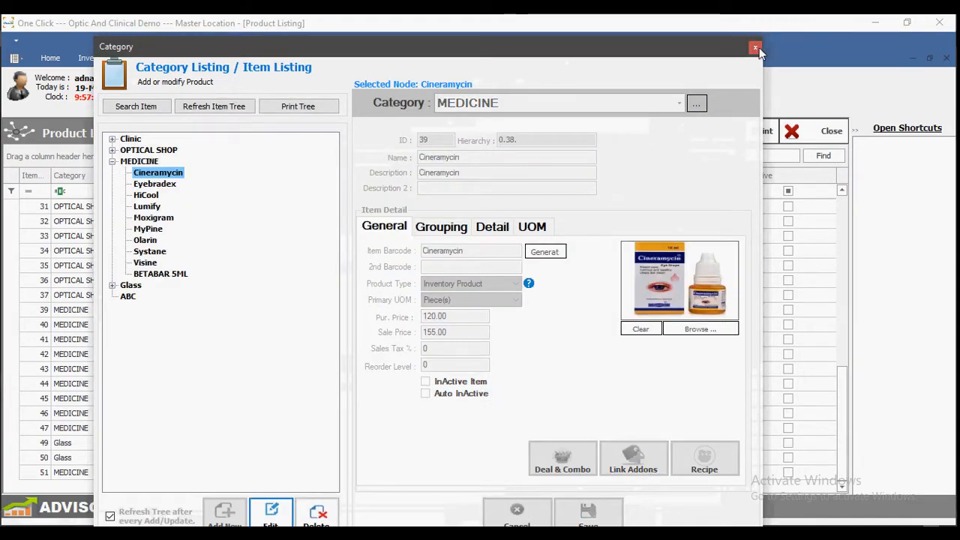
Step: Close the item listing and product list, returning to the Home ribbon
click(757, 47)
click(803, 139)
click(50, 58)
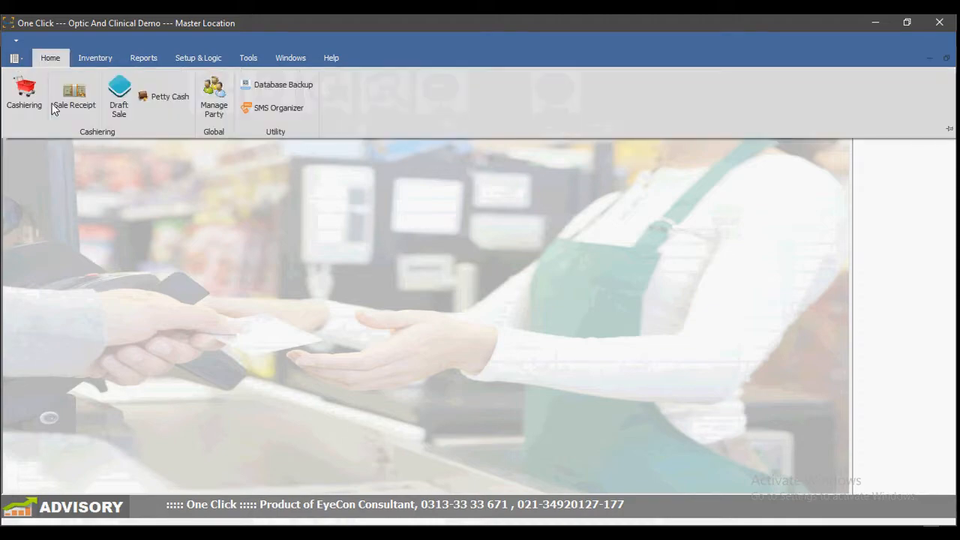
Step: Open Cashiering and browse the MEDICINE, CLINIC and OPTICAL ZONE product tiles
click(23, 91)
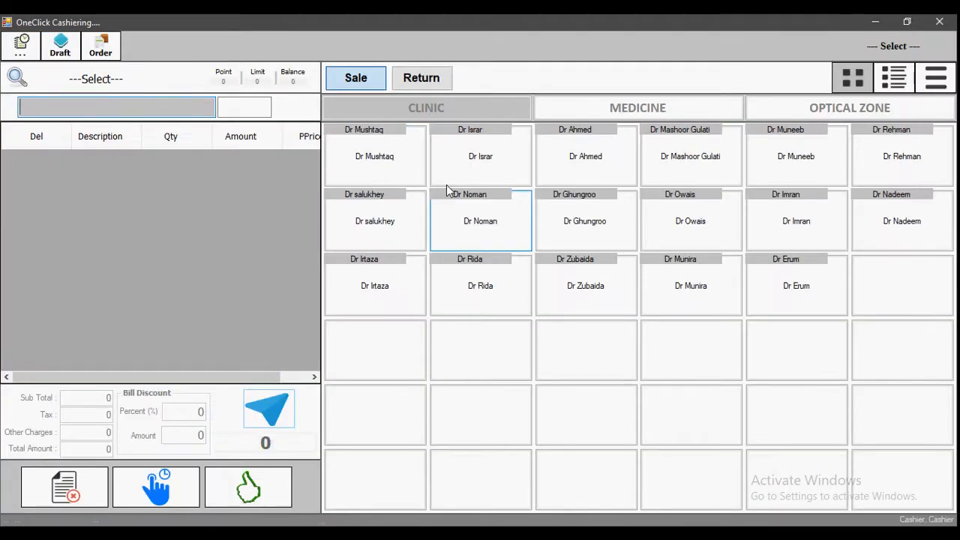
click(547, 117)
click(517, 119)
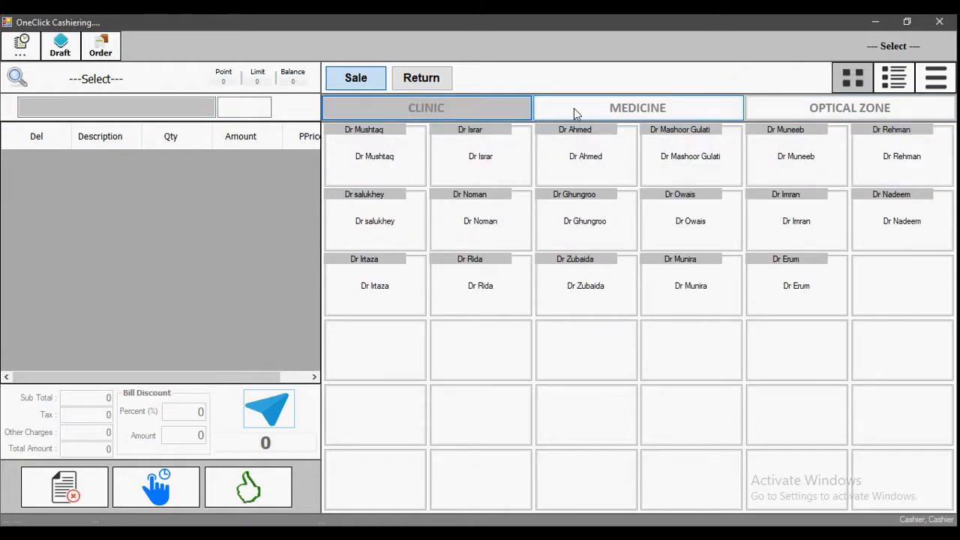
click(578, 113)
click(862, 116)
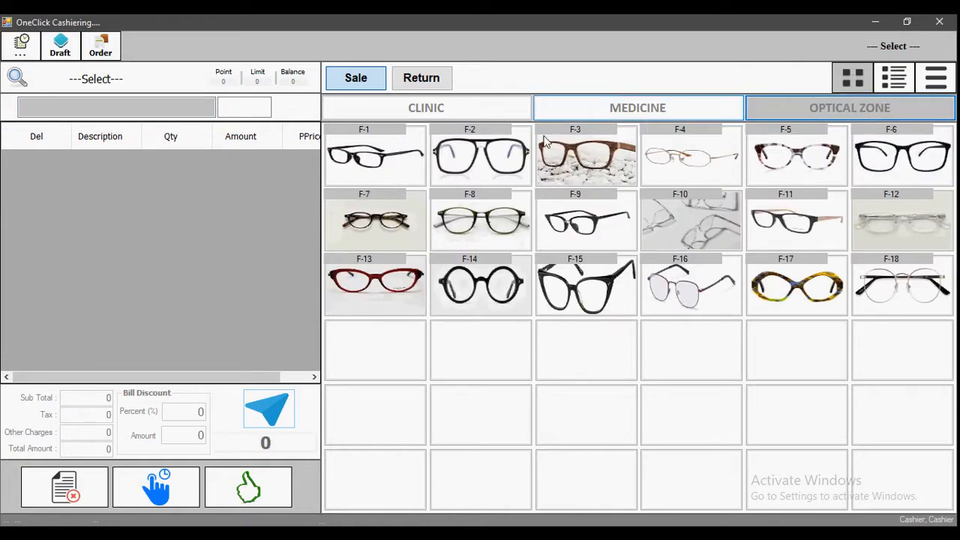
click(469, 110)
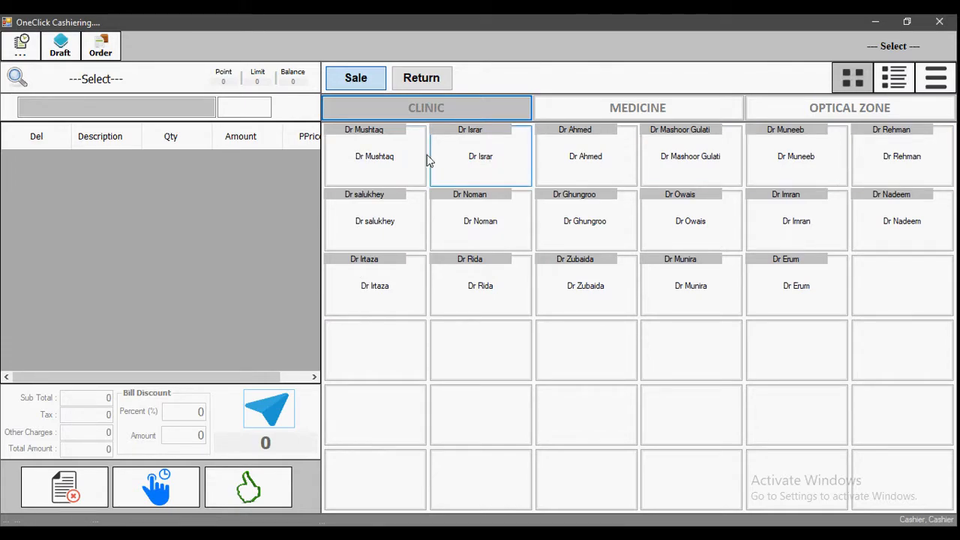
Step: Add the four doctor consultations to the bill, then delete all four rows
click(402, 156)
click(463, 153)
click(583, 155)
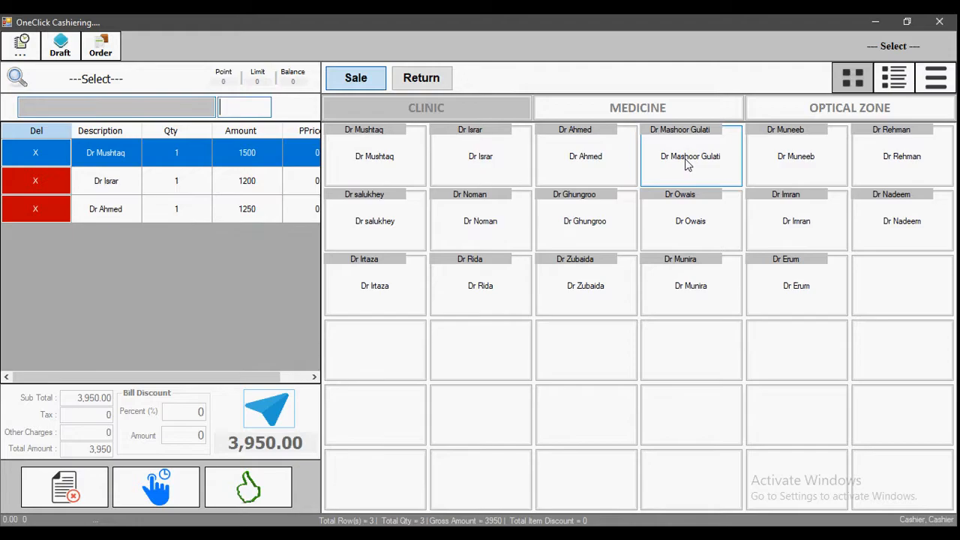
click(692, 165)
click(27, 154)
click(26, 154)
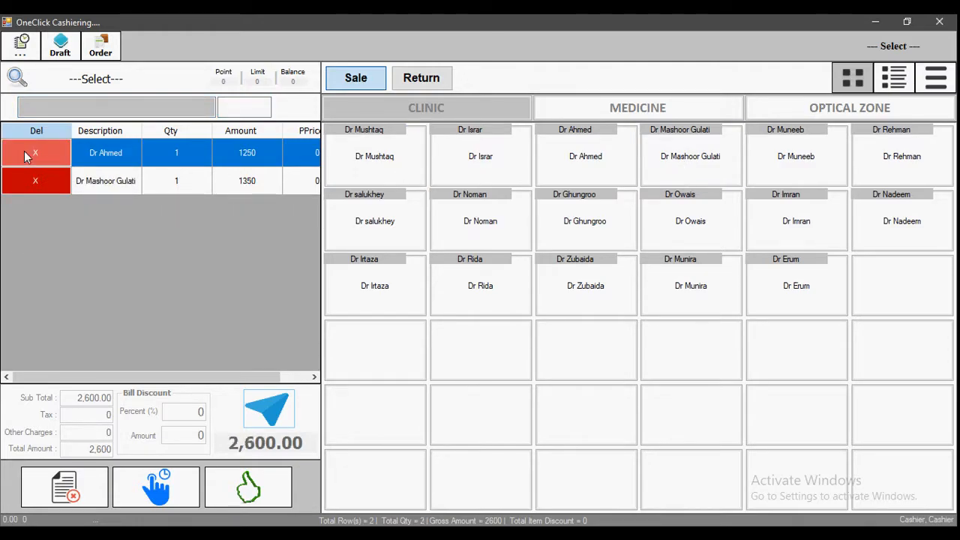
click(26, 155)
click(26, 155)
Step: Add Visine eye drops from MEDICINE and set its quantity to 2, totalling 360
click(593, 109)
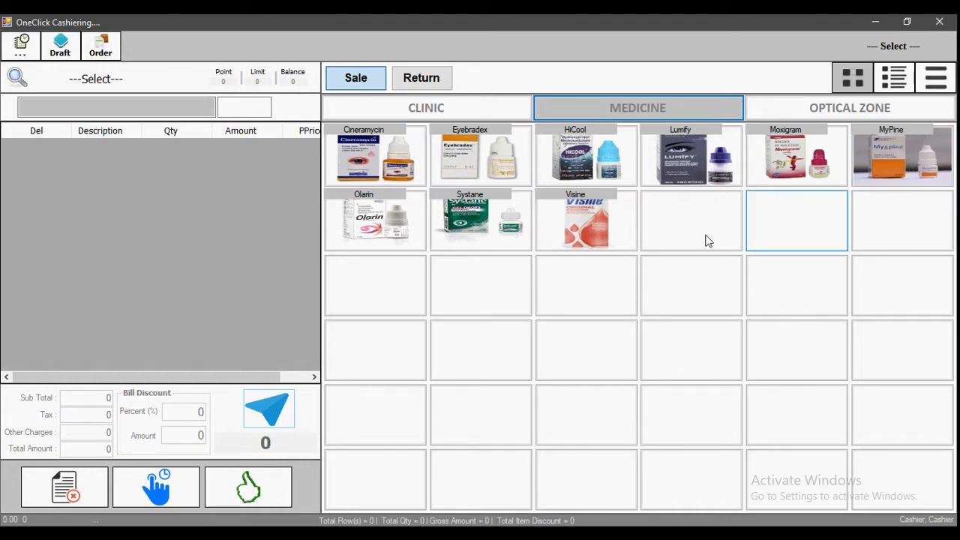
click(590, 217)
click(590, 217)
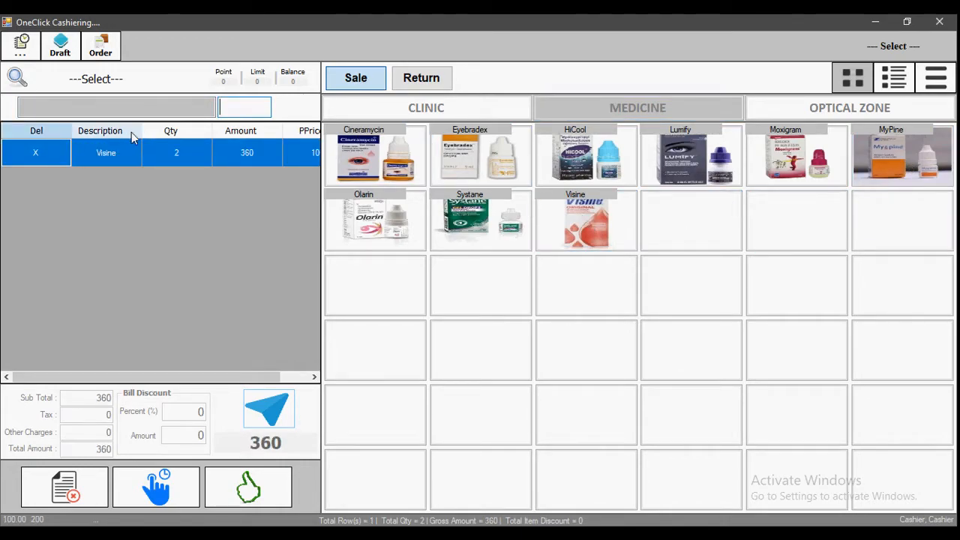
click(175, 153)
drag(280, 150, 284, 150)
drag(158, 148, 306, 153)
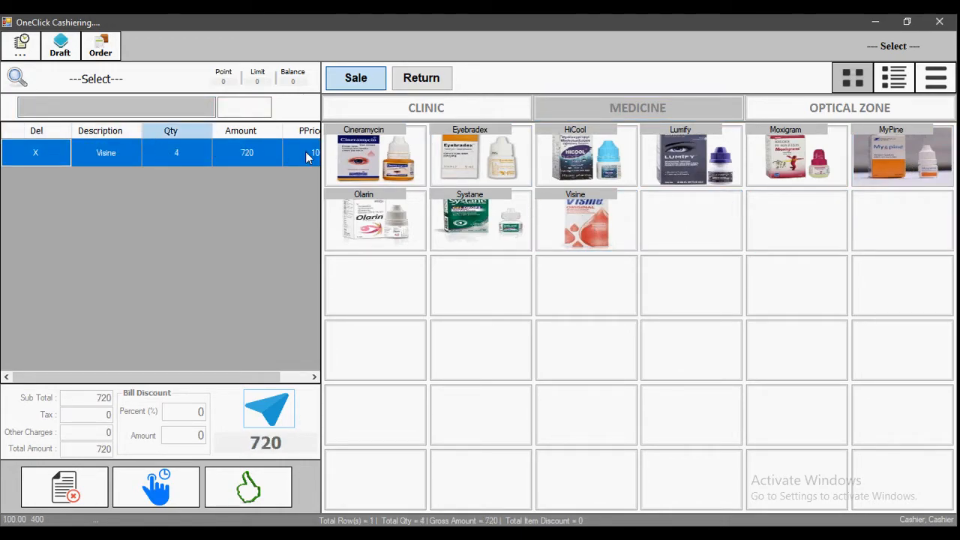
drag(146, 150, 375, 147)
drag(183, 145, 293, 154)
drag(139, 149, 217, 161)
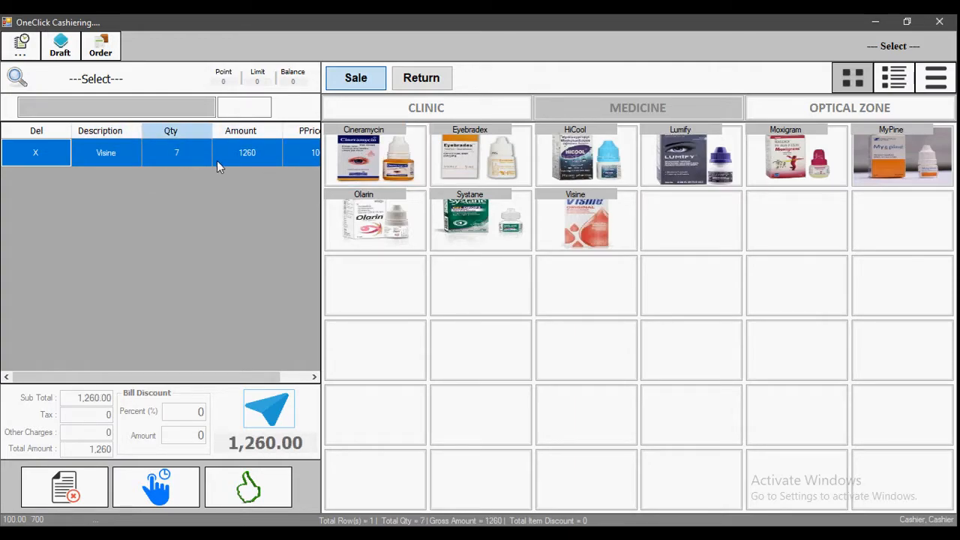
double_click(169, 152)
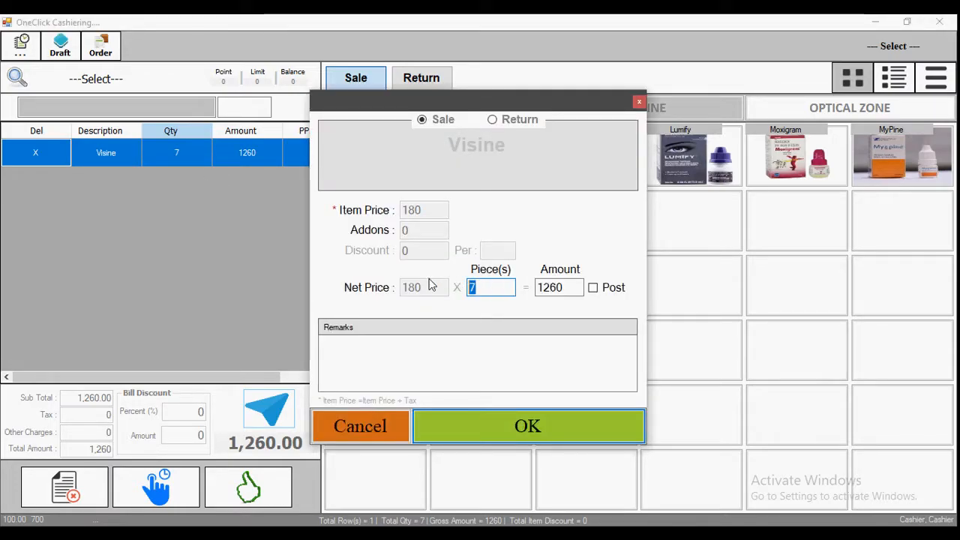
text(2)
key(Return)
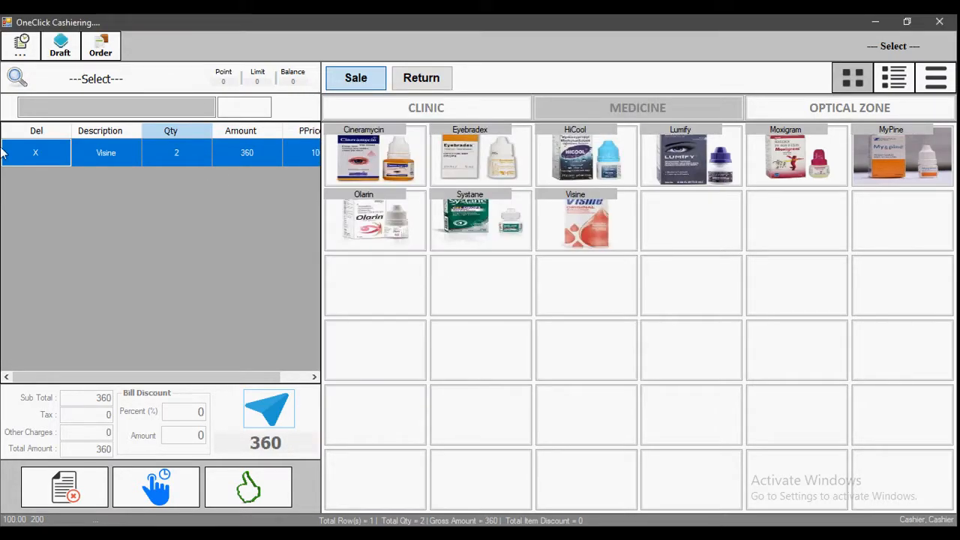
Step: Add Optical Zone frames F-1 through F-6 to the bill
click(912, 105)
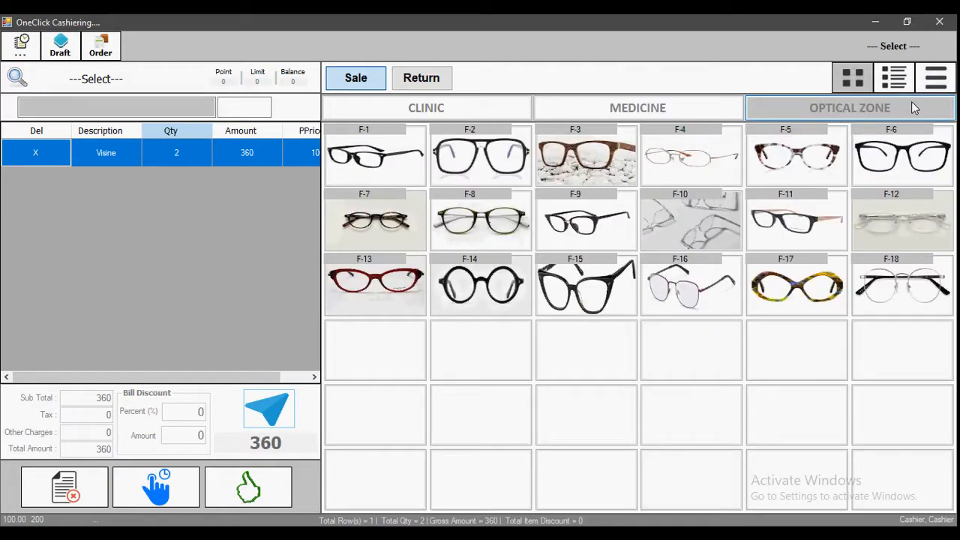
click(395, 153)
click(480, 156)
click(653, 176)
click(795, 162)
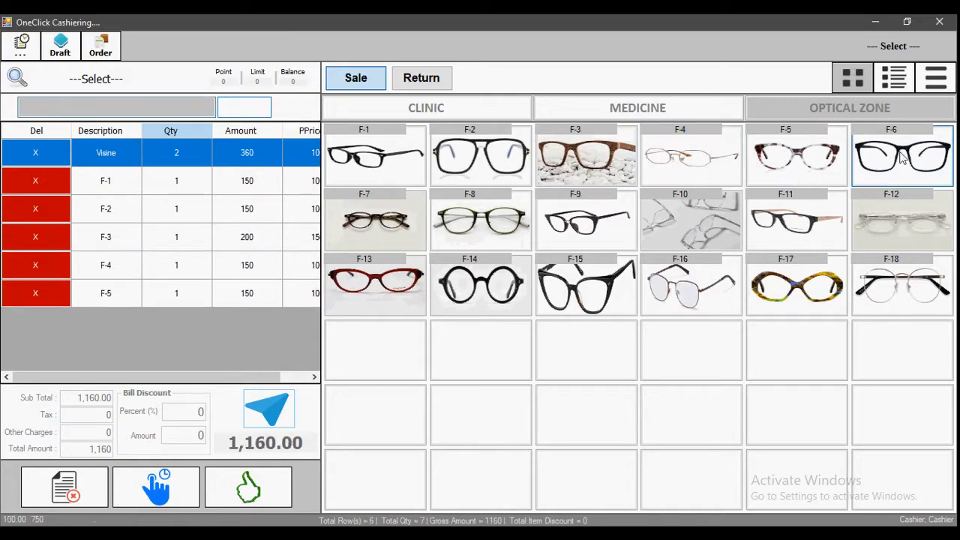
click(896, 169)
Step: Delete several bill rows, then clear the whole bill to 0 and confirm
click(35, 152)
click(35, 152)
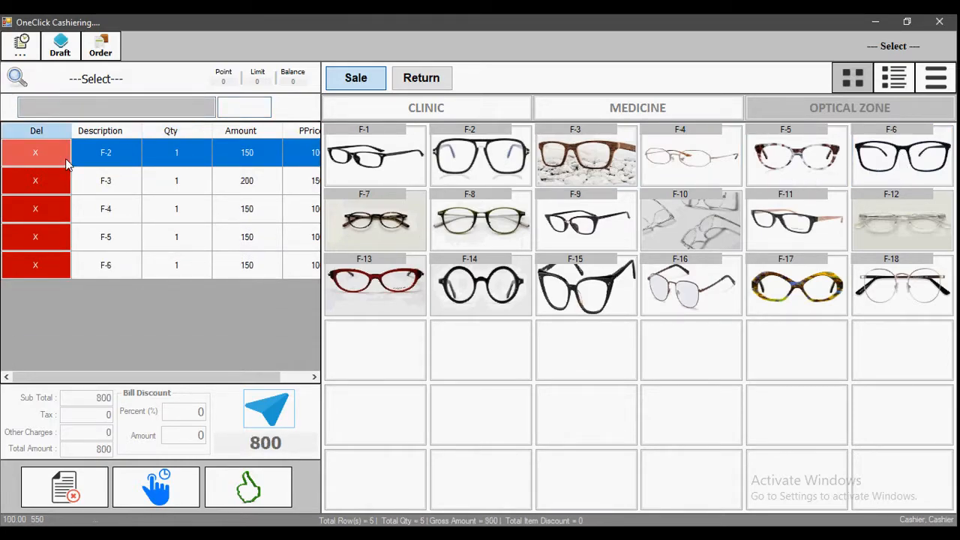
click(35, 152)
click(35, 152)
click(36, 152)
click(35, 153)
click(83, 495)
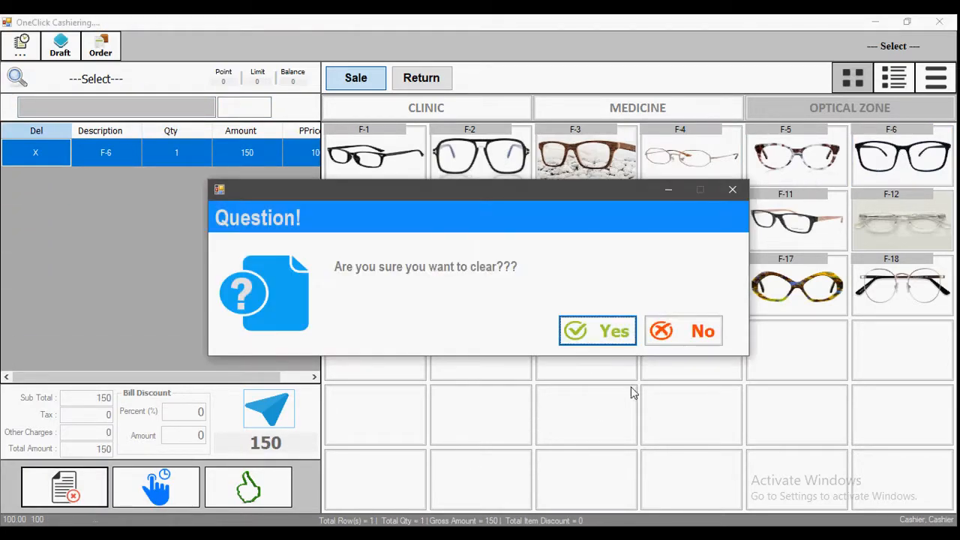
click(615, 338)
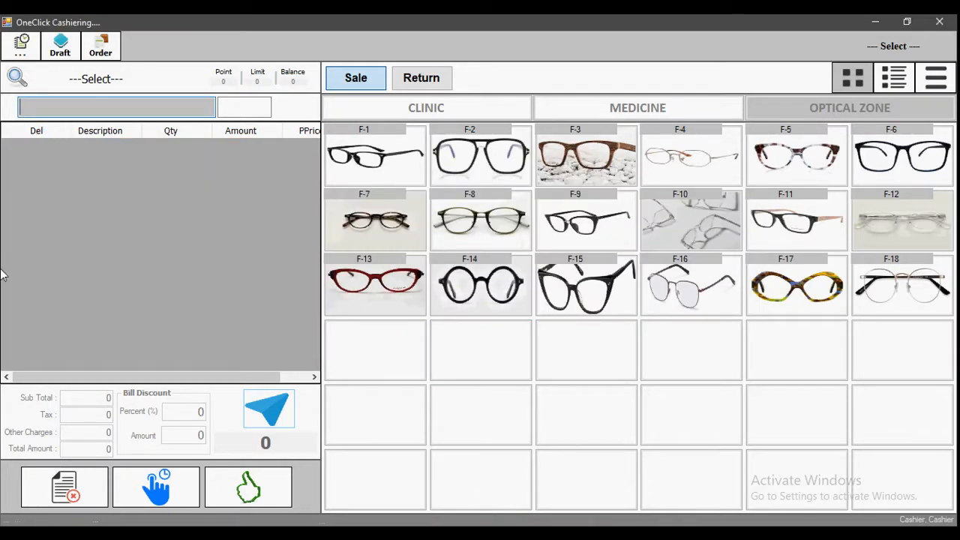
Step: Start a New Customer and enter the customer's name, contact number and city address
click(117, 82)
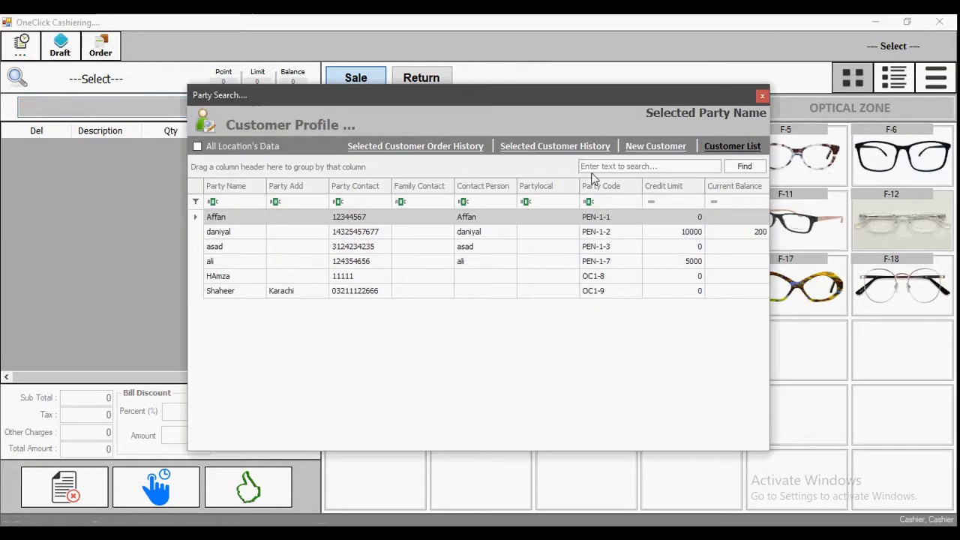
click(655, 147)
click(421, 191)
key(Tab)
key(Tab)
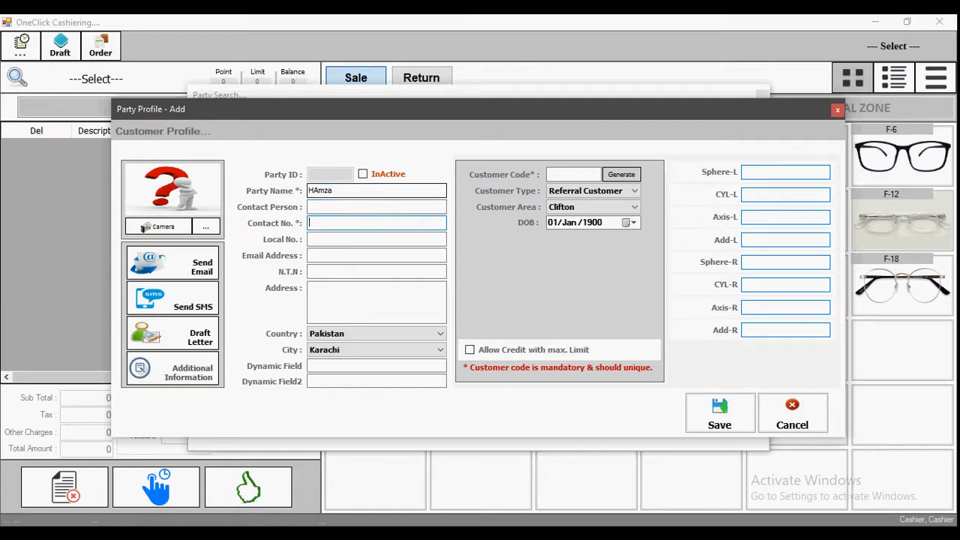
click(314, 292)
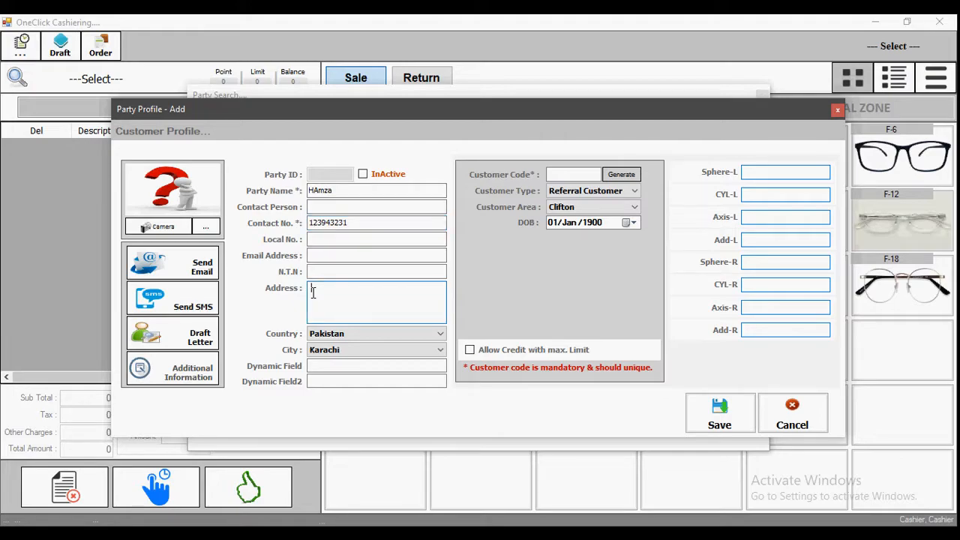
text(KArachi)
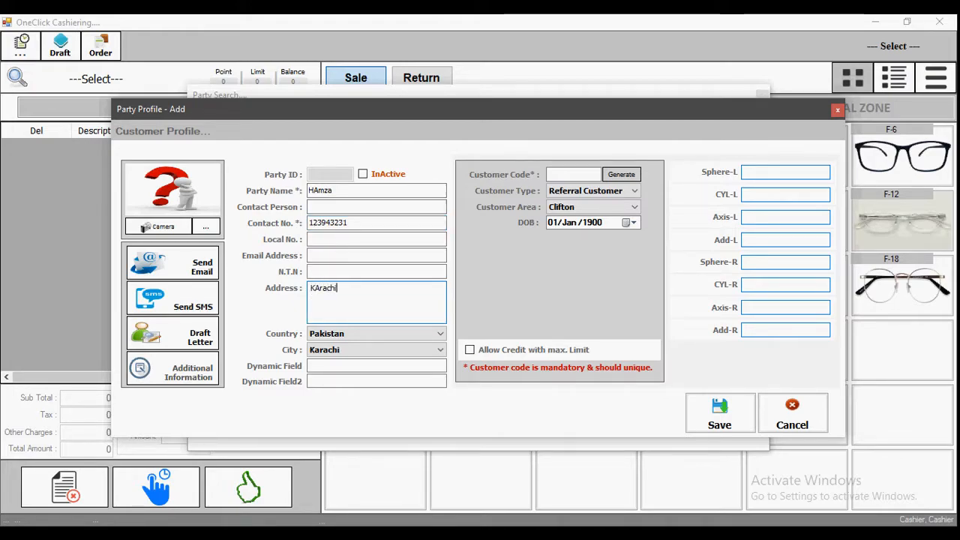
Step: Step through the Sphere-L, Add-L and CYL-R fields, then save the customer and confirm
click(784, 171)
click(774, 240)
click(769, 284)
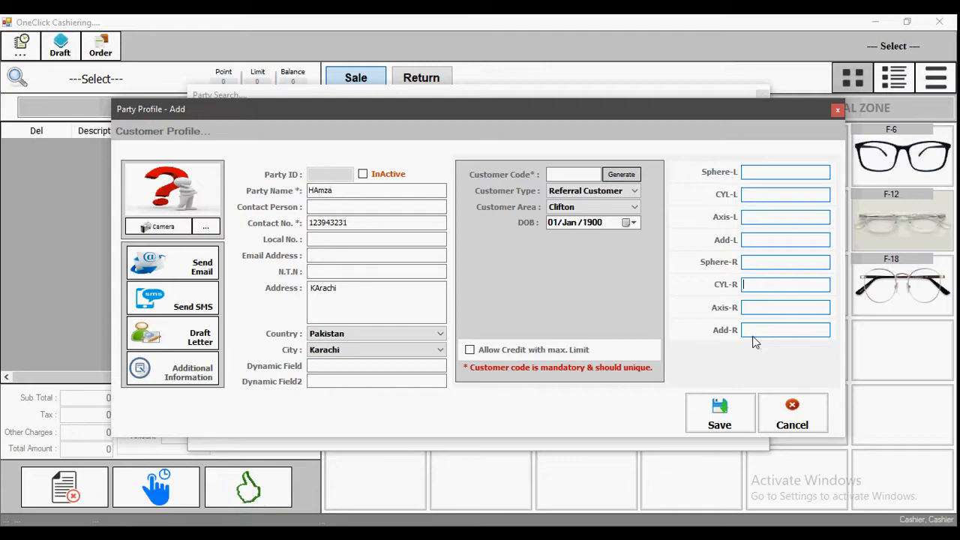
click(714, 406)
click(525, 327)
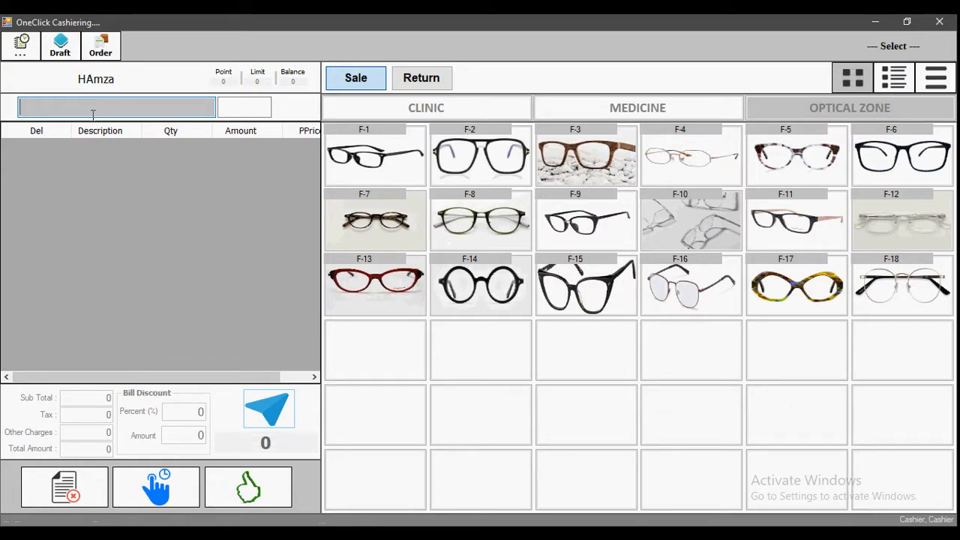
Step: Bill a Dr Mushtaq consultation, Cineramycin and frame F-14, totalling 1,805
click(370, 111)
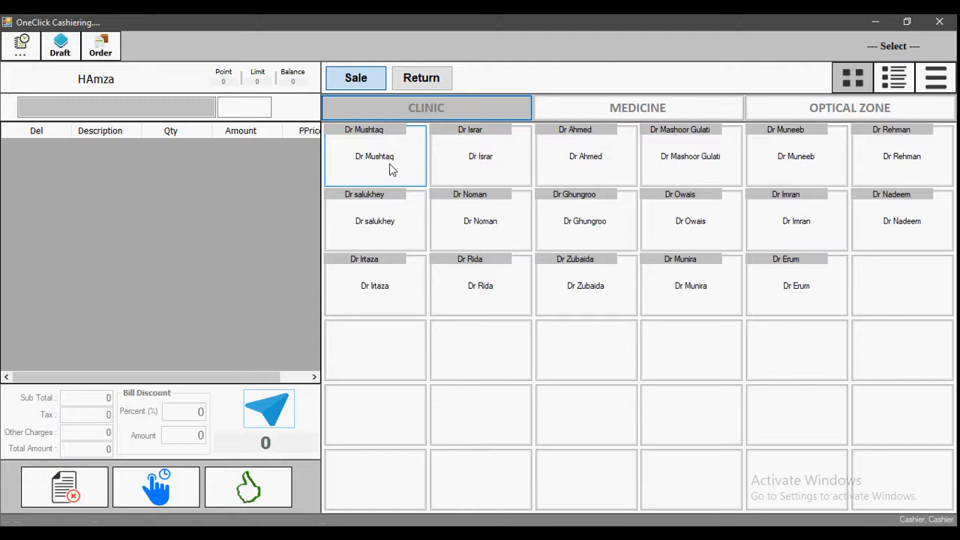
click(389, 165)
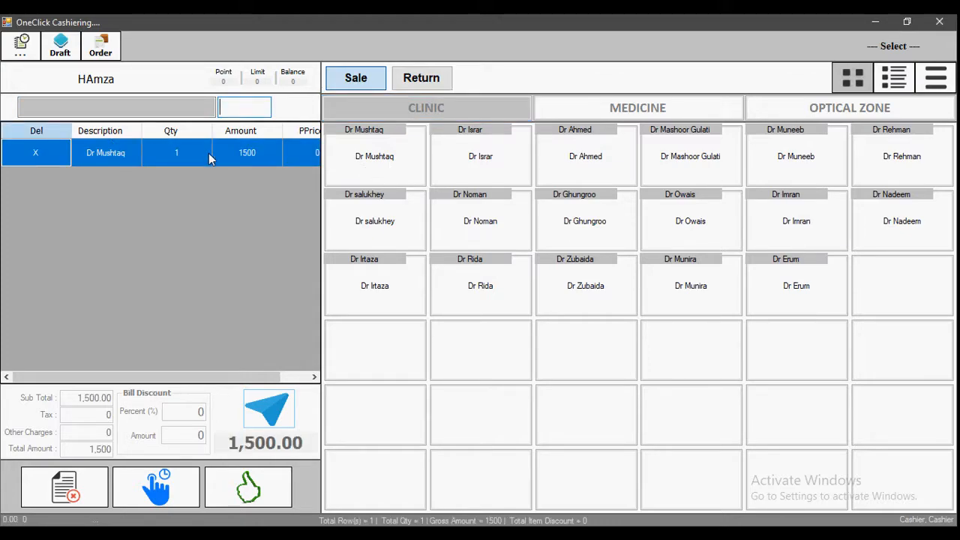
click(638, 110)
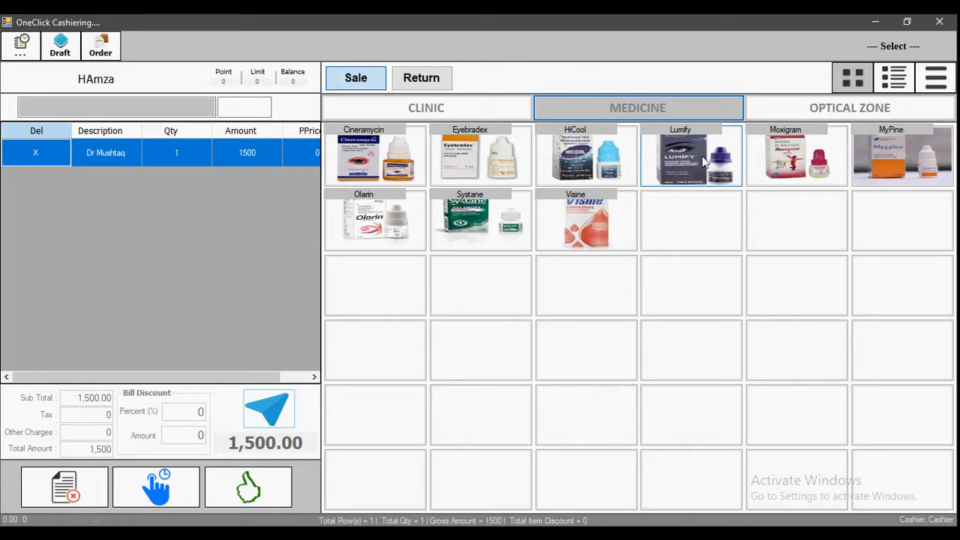
click(408, 171)
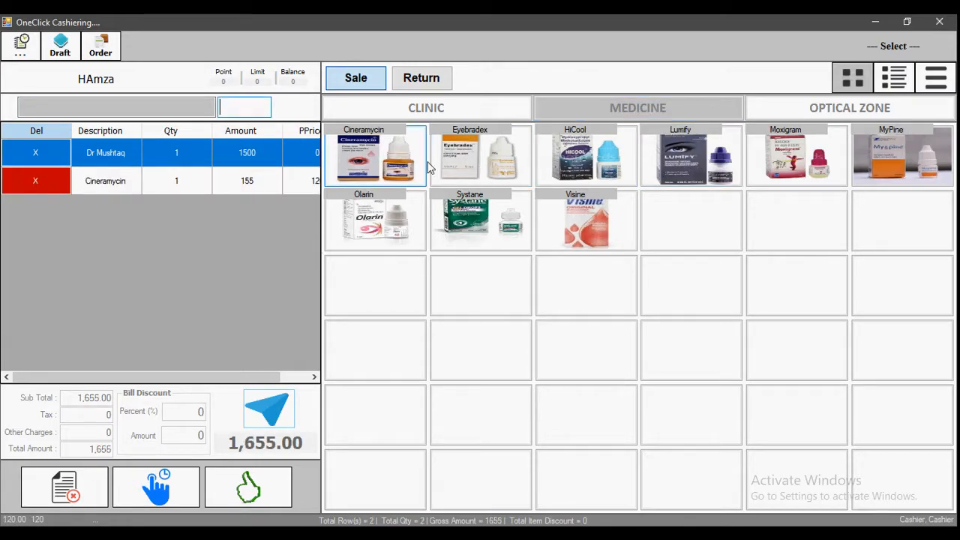
click(828, 109)
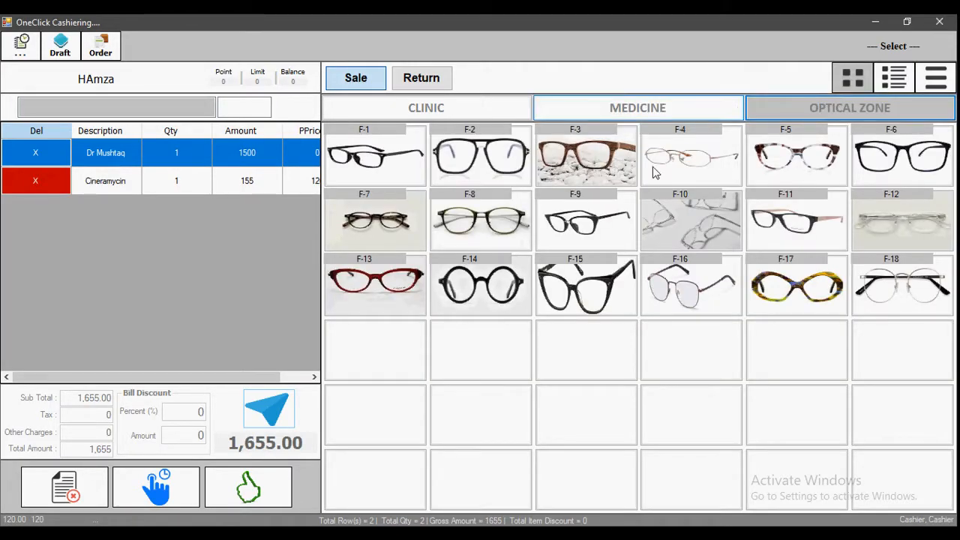
click(476, 271)
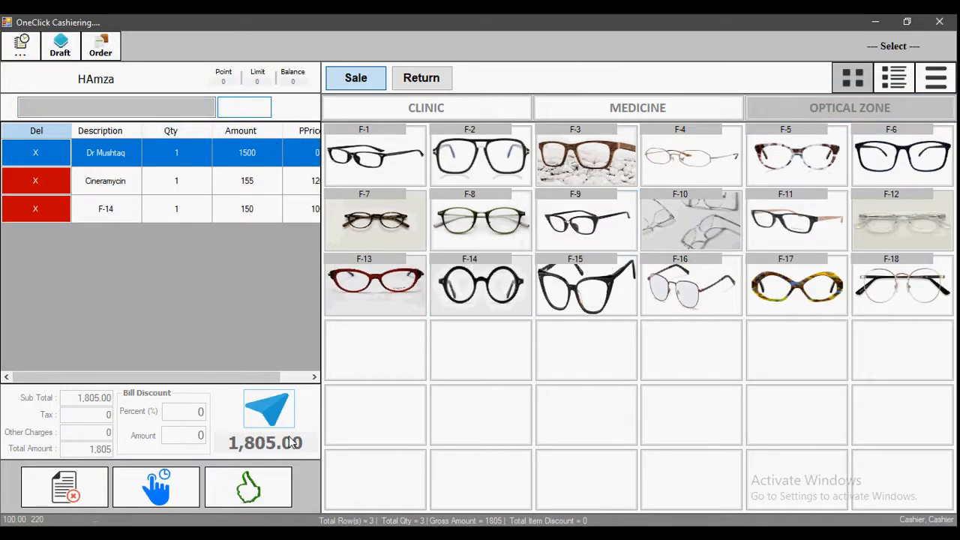
Step: Open payment for the sale and enter 2000 as cash received
click(261, 495)
click(457, 356)
text(2000)
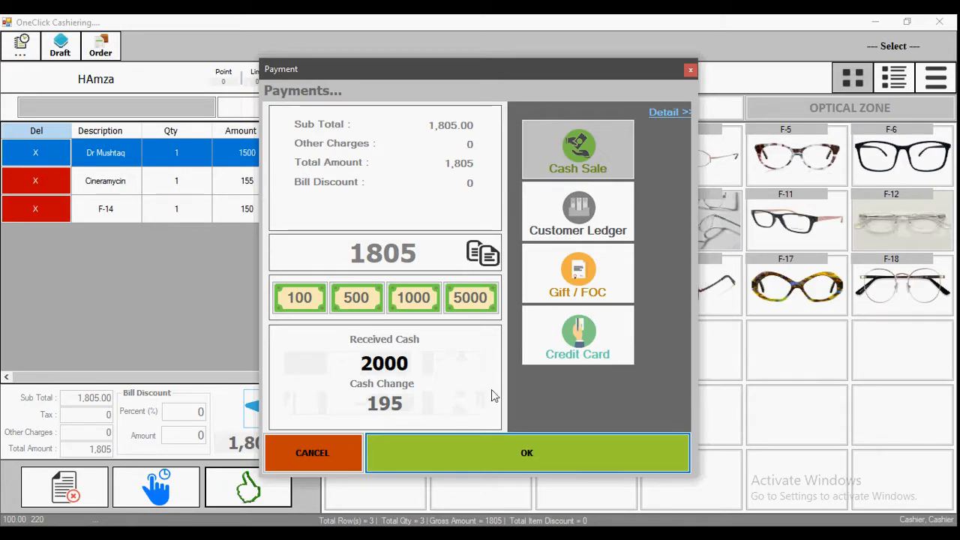
Step: Try a credit card payment through Bank Al-Habib, entering a card reference
click(578, 341)
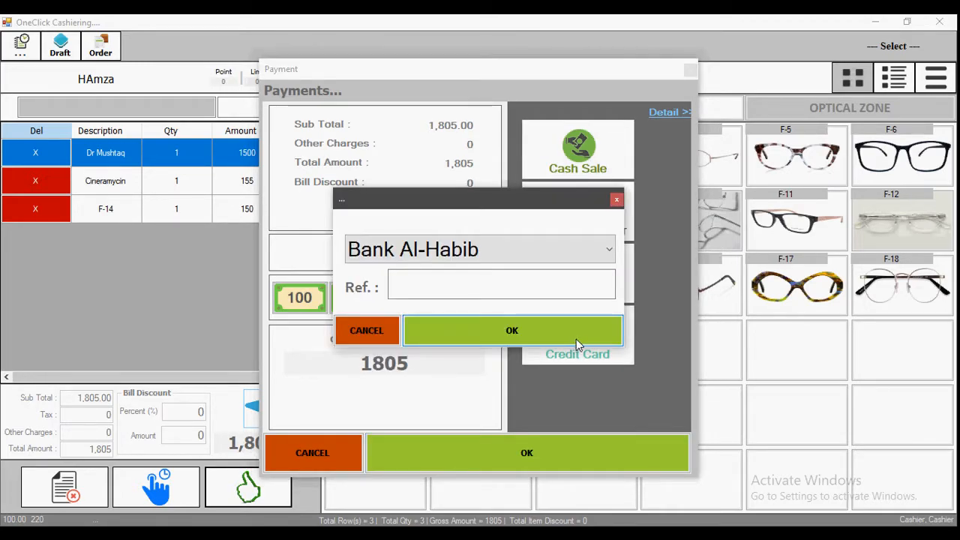
click(510, 251)
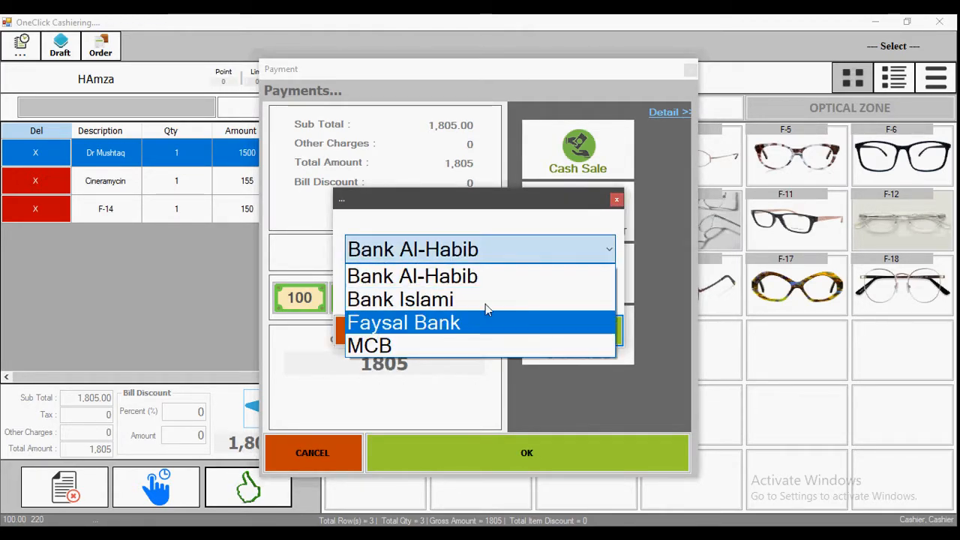
click(490, 282)
text(25252)
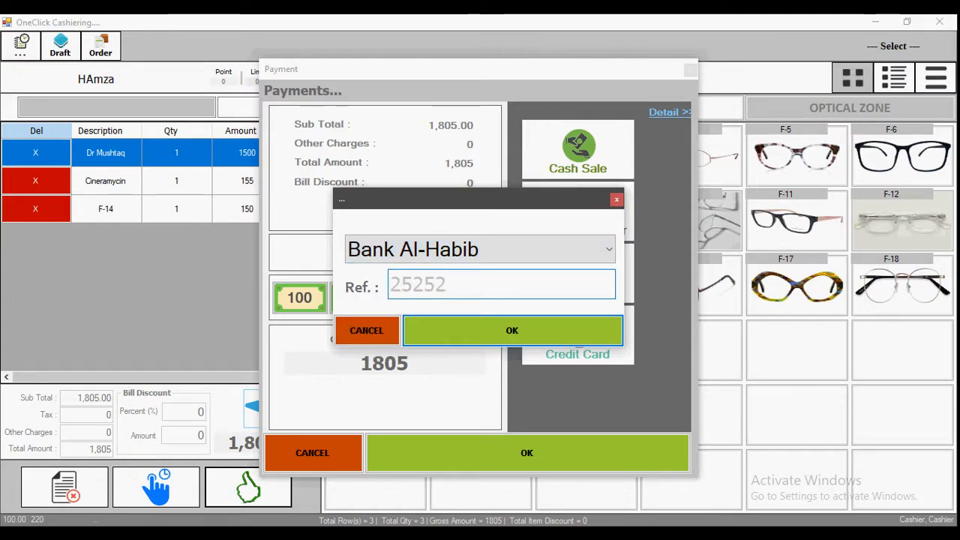
click(510, 334)
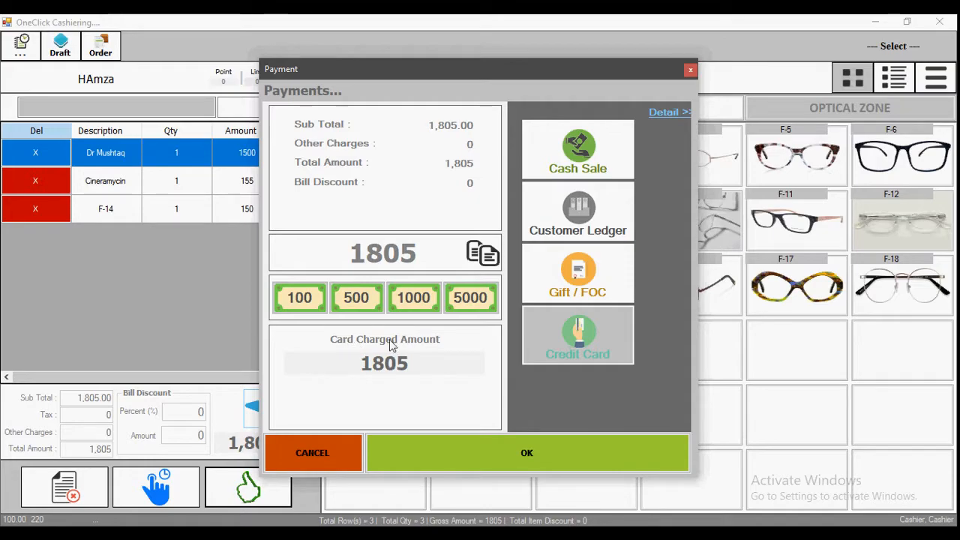
Step: Switch back to cash with 2000 received, complete the 1,805 sale and skip the receipt
click(606, 145)
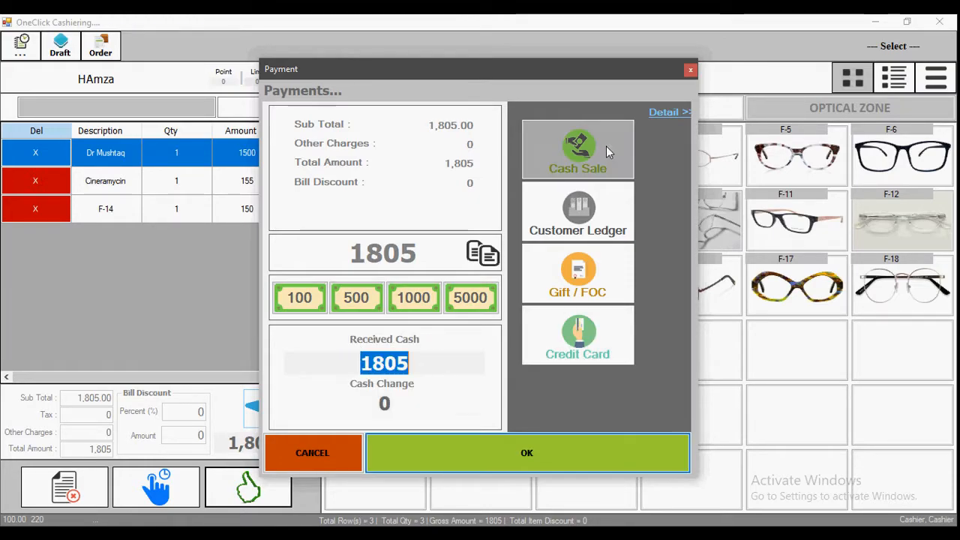
text(2000)
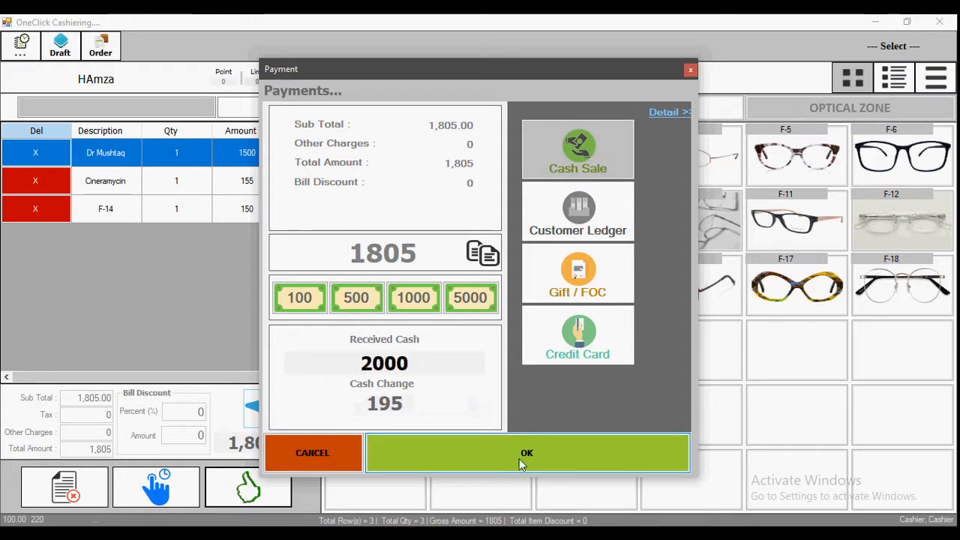
click(538, 474)
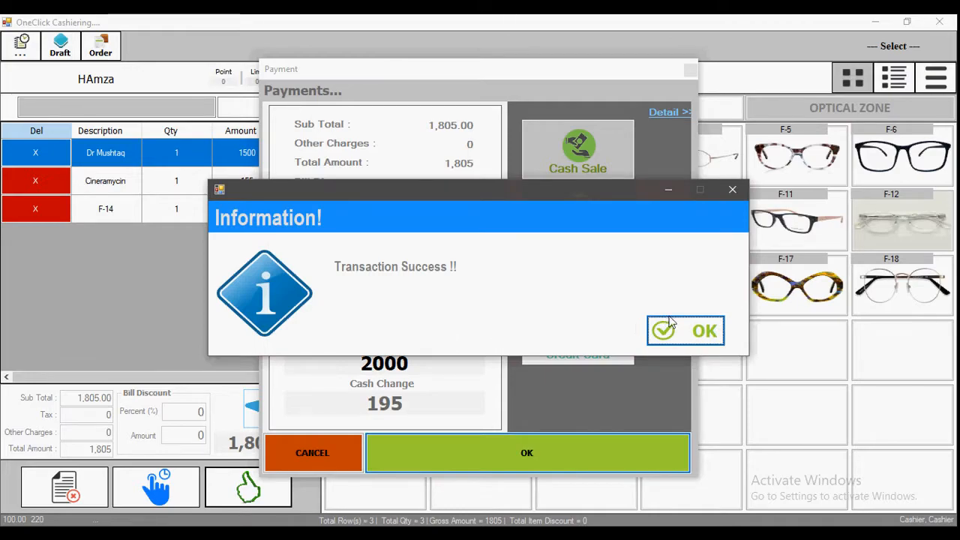
key(Return)
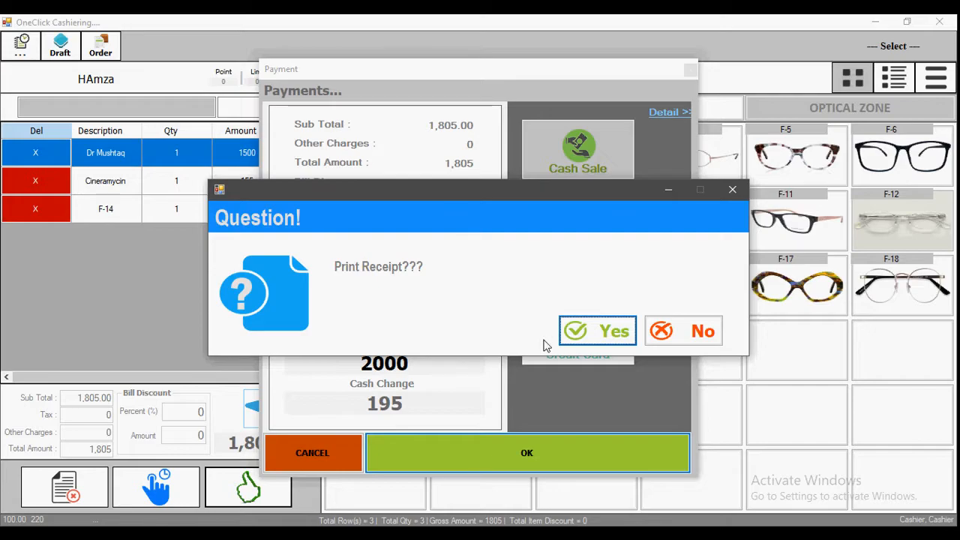
click(672, 335)
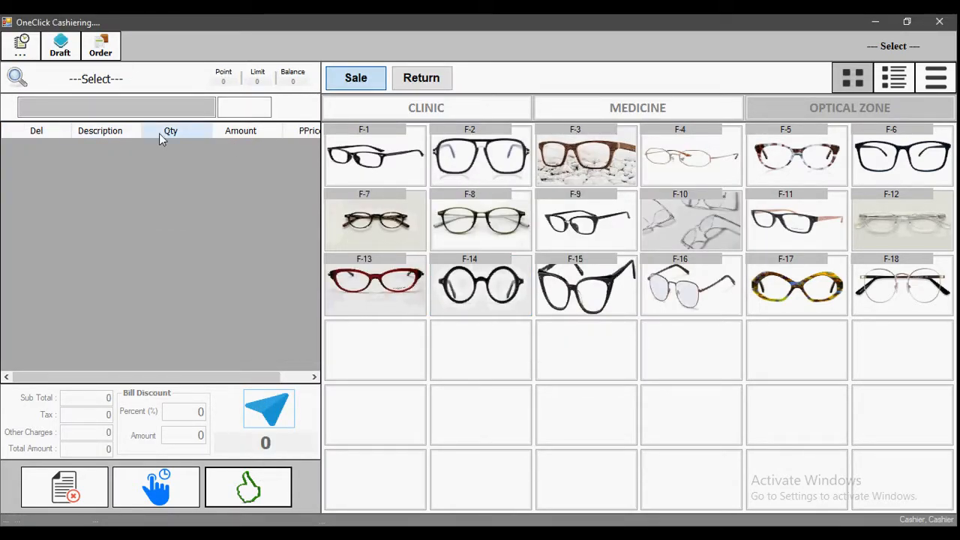
Step: Close Cashiering and open Petty Cash from the Home ribbon for Master Location, 19Apr21–19May21
click(939, 22)
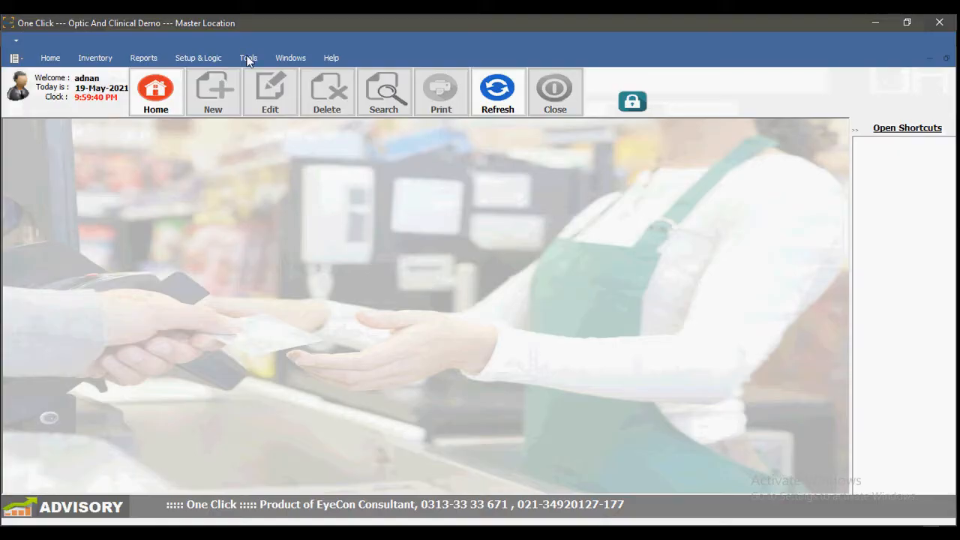
click(54, 58)
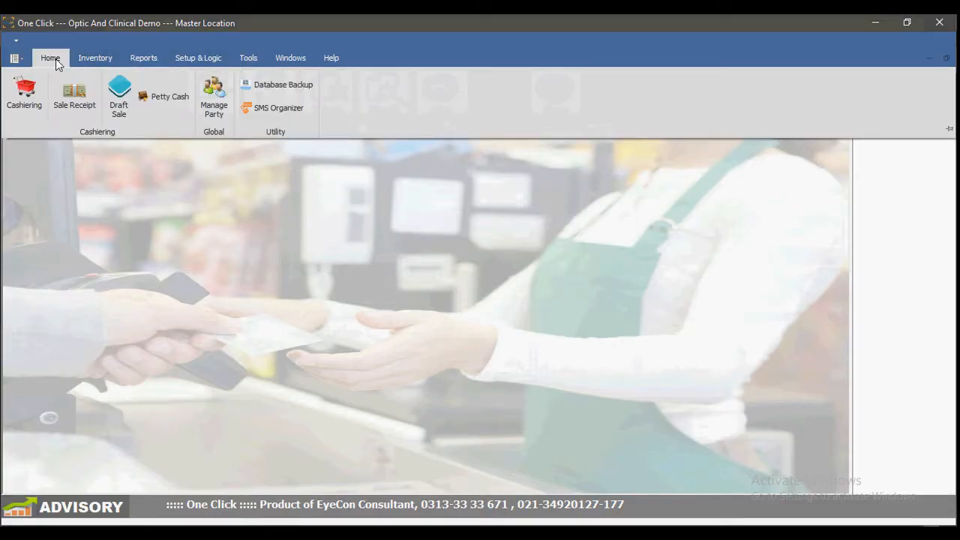
click(164, 98)
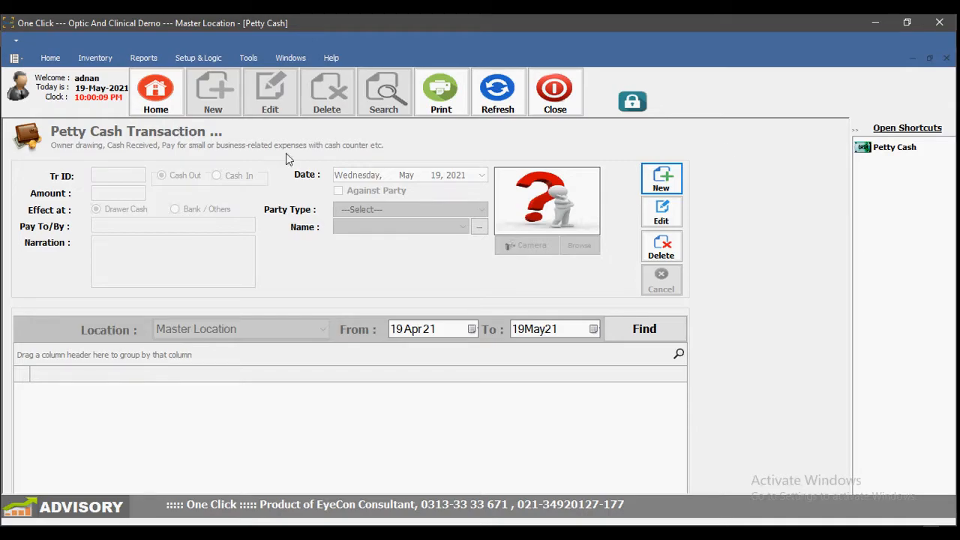
Step: Start a new 50000 cash-out entry with a payee name and narration Rent FMO MAy-21
click(663, 180)
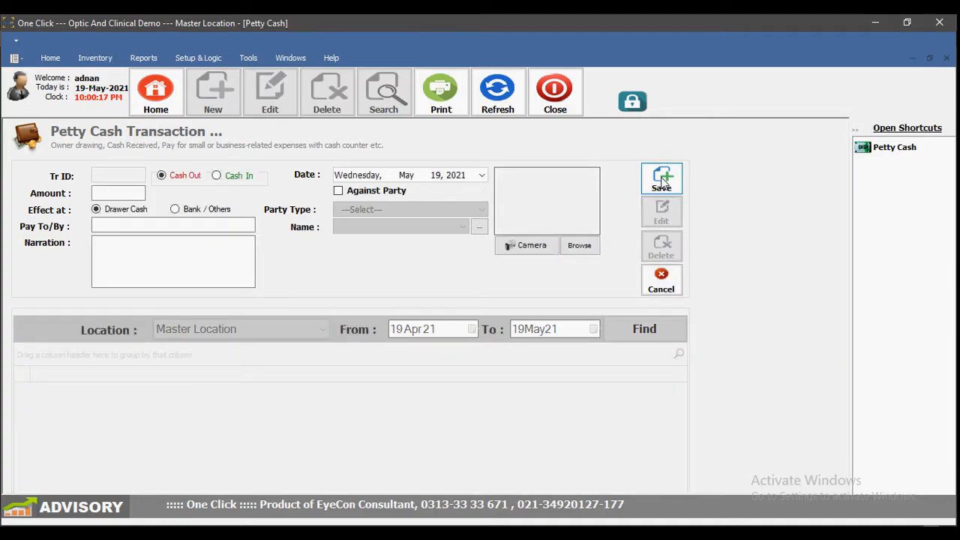
click(117, 192)
text(50000)
click(132, 228)
text(KAshir)
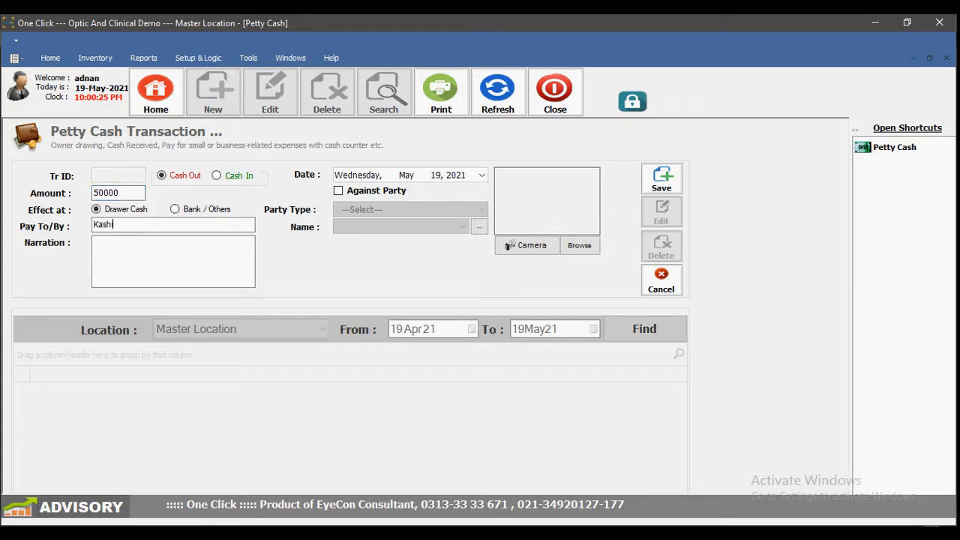
key(Tab)
key(Tab)
key(Tab)
key(shift+Tab)
text(Rent FMO)
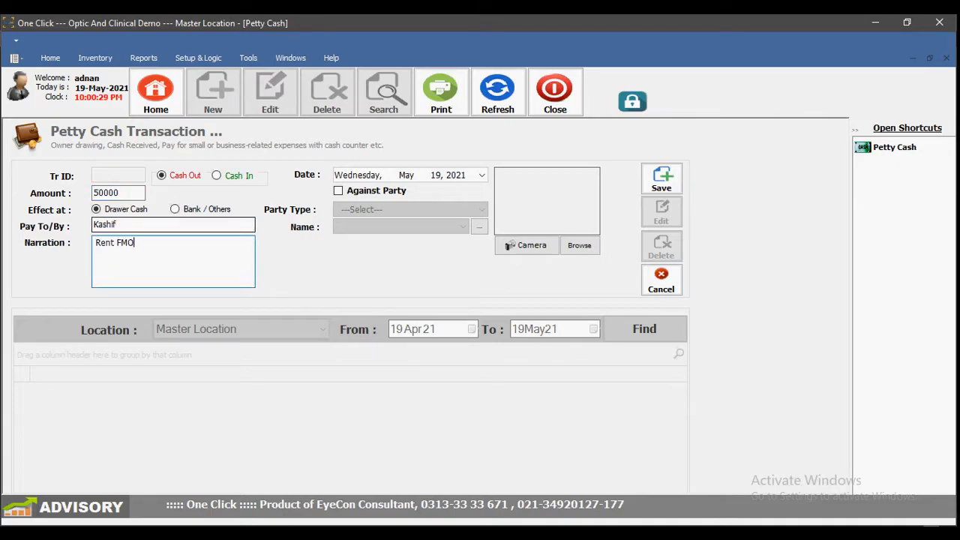
text( a)
key(BackSpace)
text(m)
Step: Mark the entry as against an Other Account party and bring up the party search
click(387, 192)
click(384, 210)
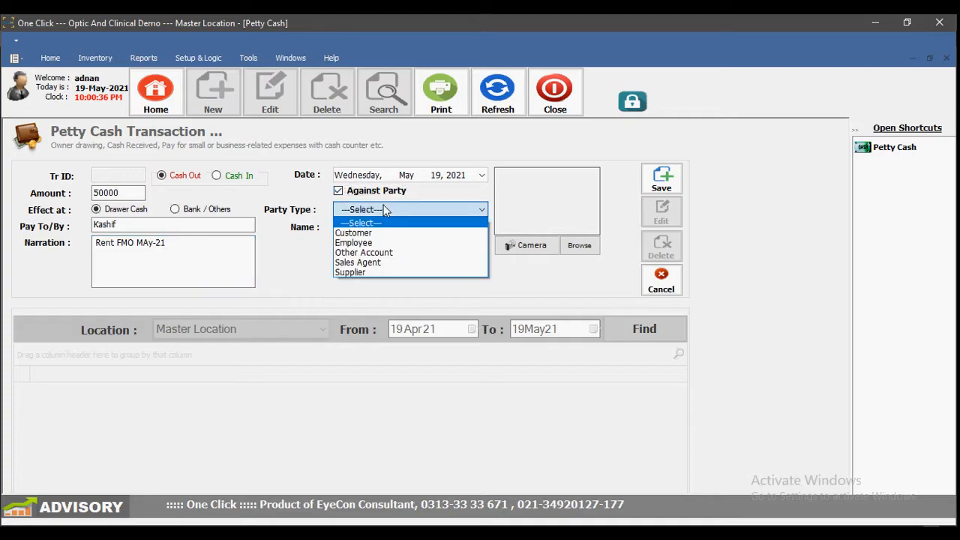
click(385, 253)
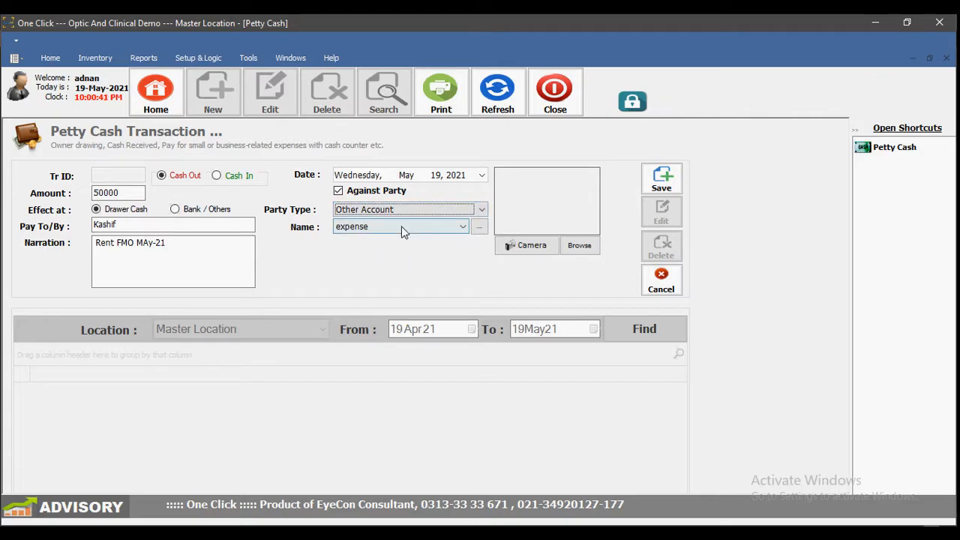
click(480, 227)
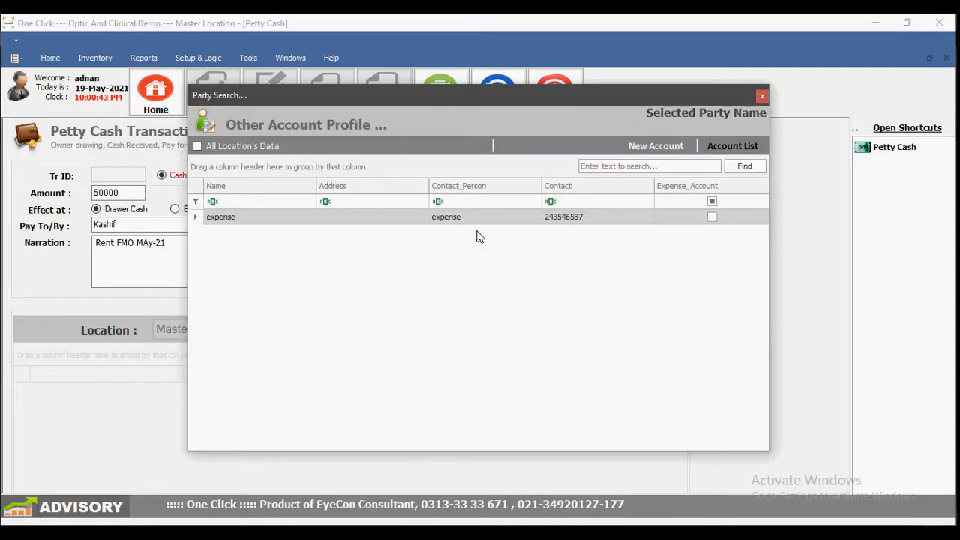
Step: Add a new Other Account party, entering its party name and contact number
click(651, 148)
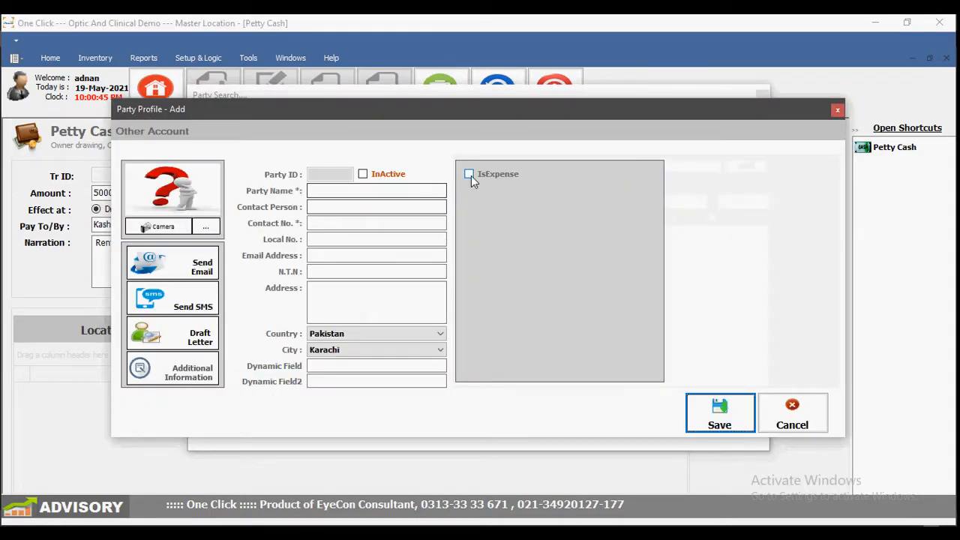
click(398, 189)
text(KAshi)
key(BackSpace)
key(BackSpace)
key(BackSpace)
key(BackSpace)
text(ashir)
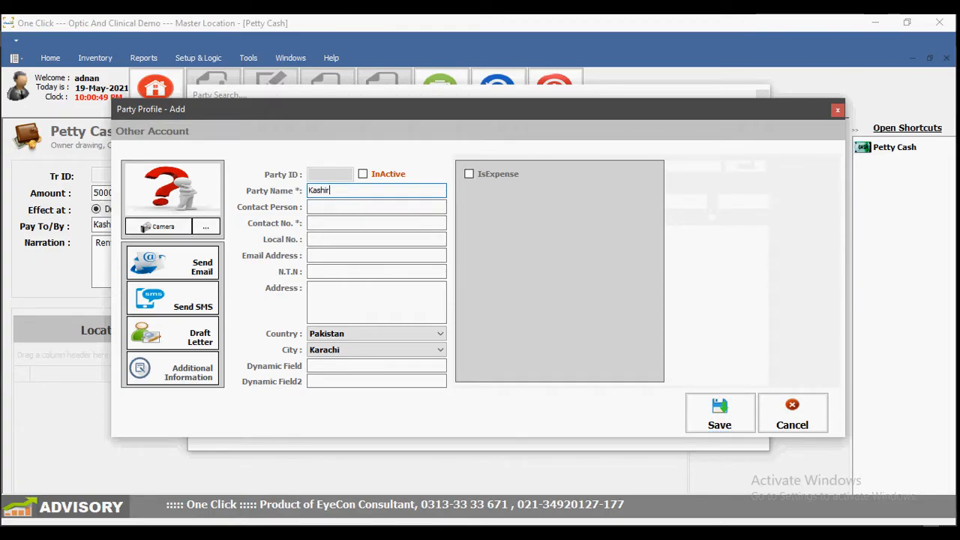
key(Tab)
key(Tab)
key(Tab)
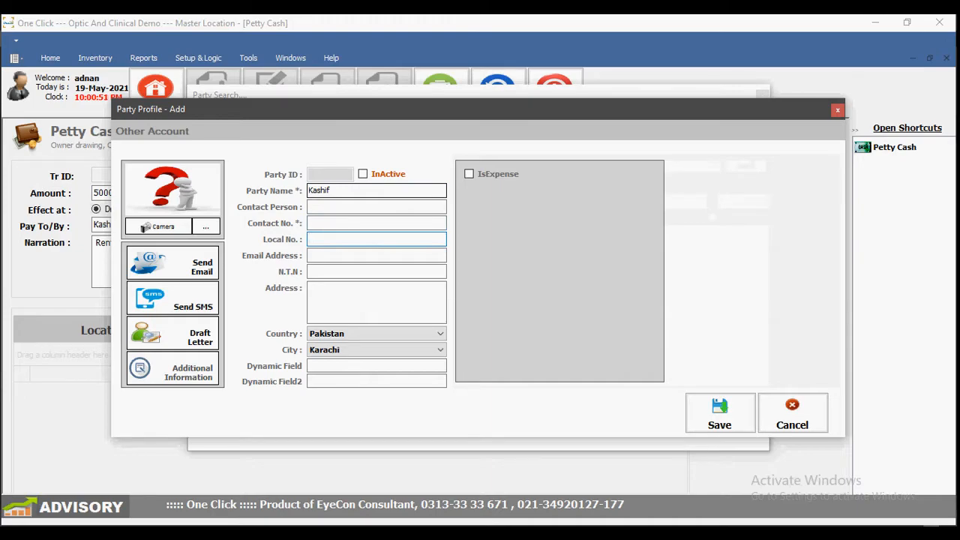
click(388, 222)
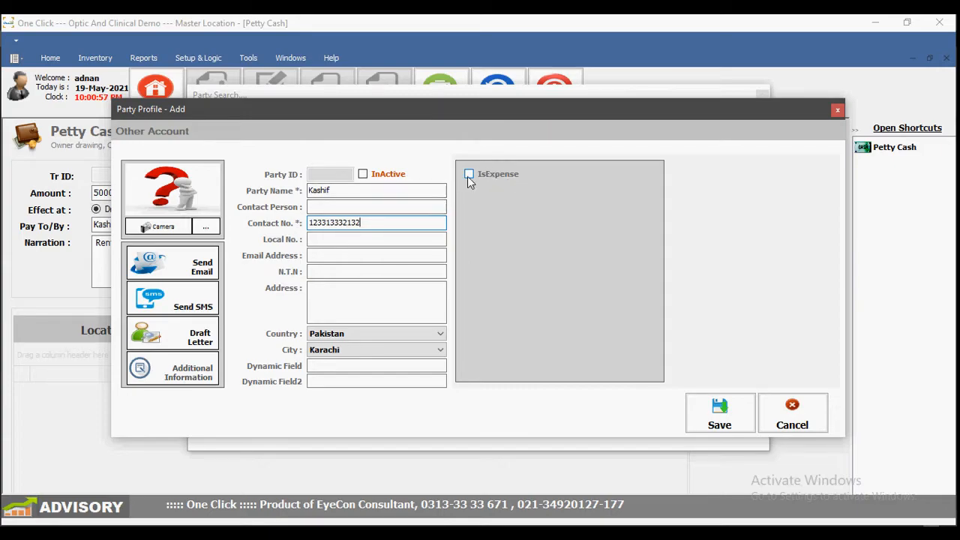
Step: Flag the new party as IsExpense and save it as the entry's party
click(469, 174)
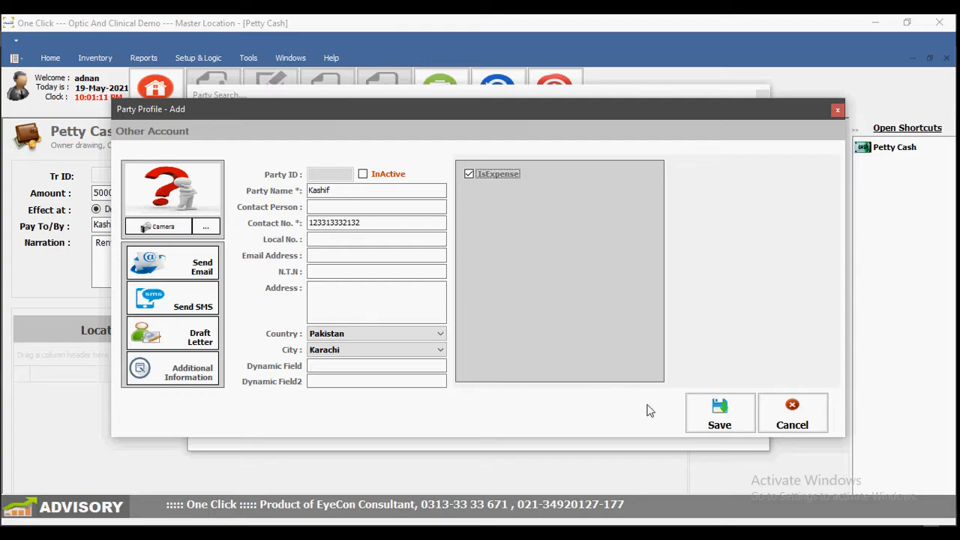
click(742, 409)
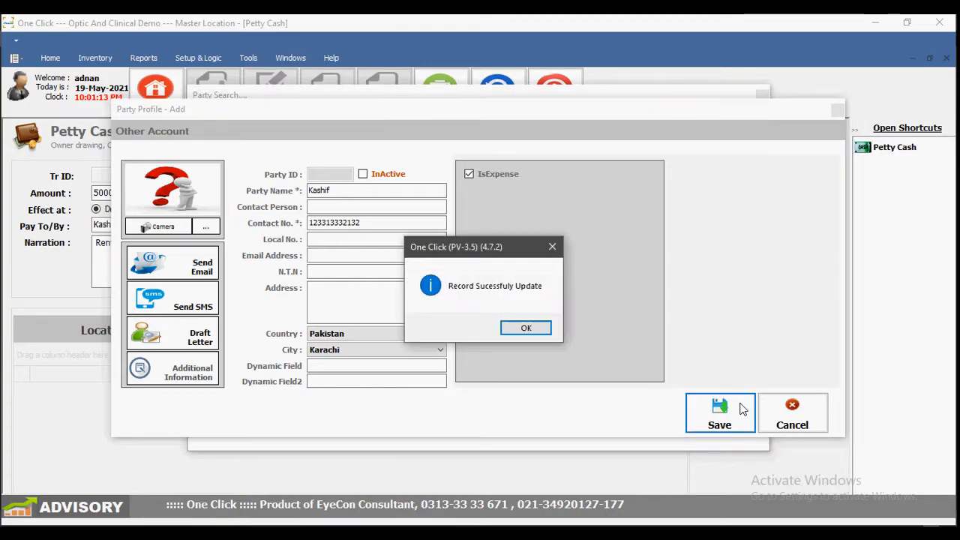
click(527, 329)
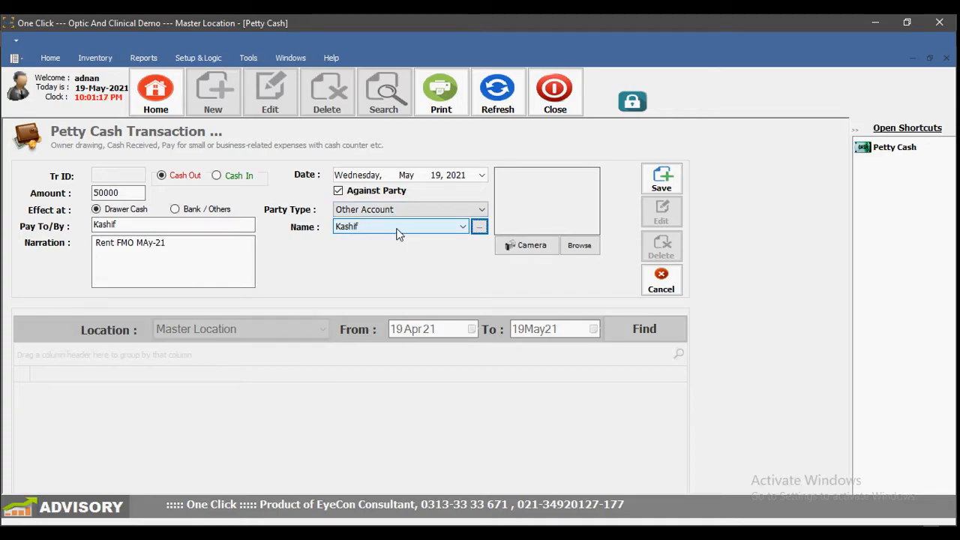
Step: Prefix the narration with 'Shop' and save the entry as an unapproved transaction
click(96, 241)
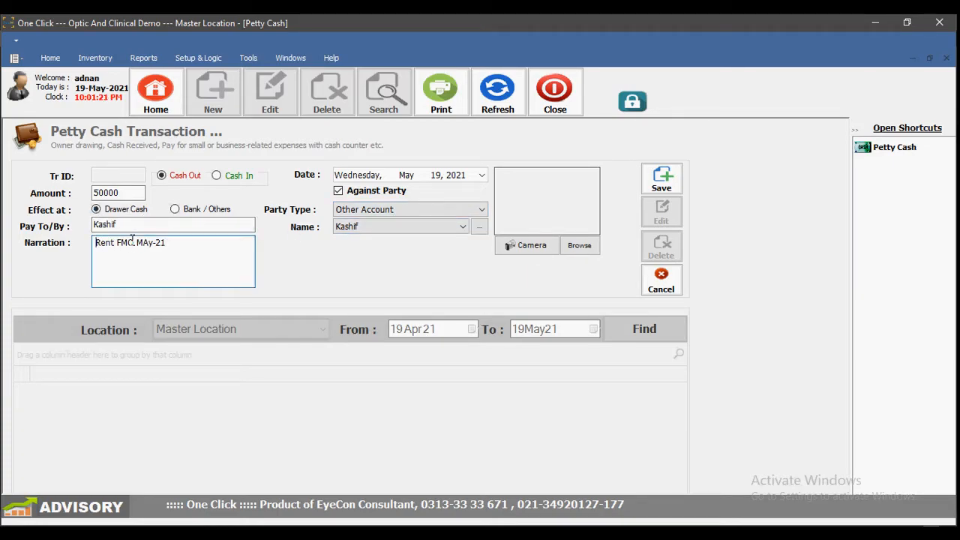
text(Shop)
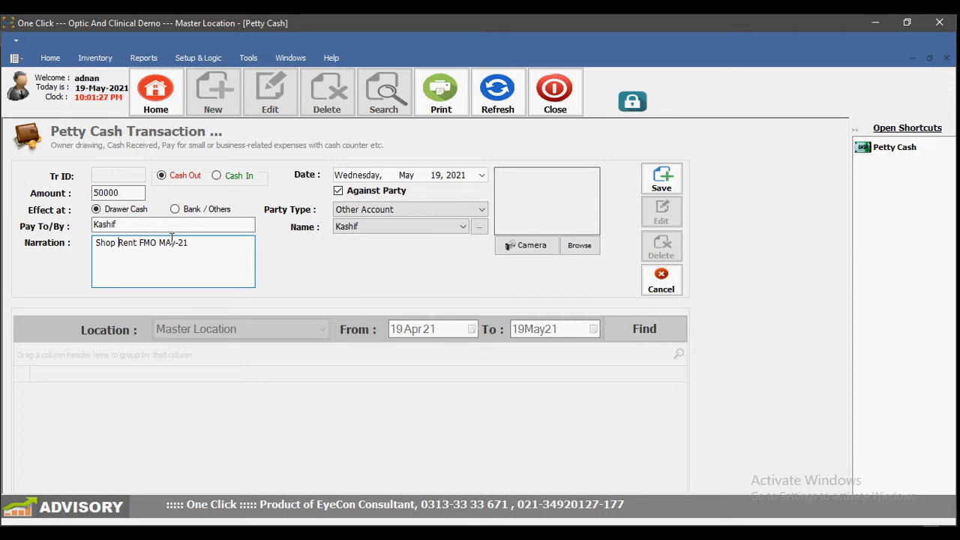
click(663, 180)
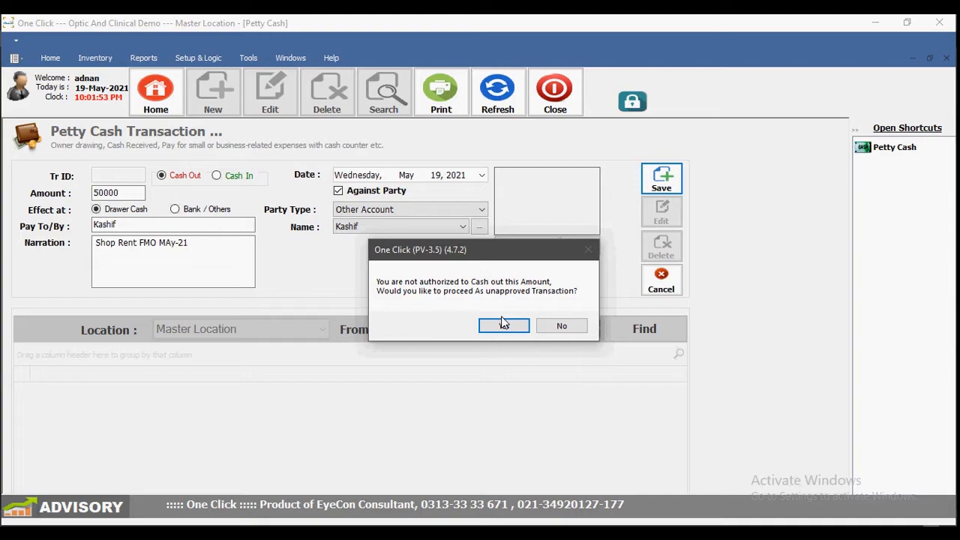
click(503, 324)
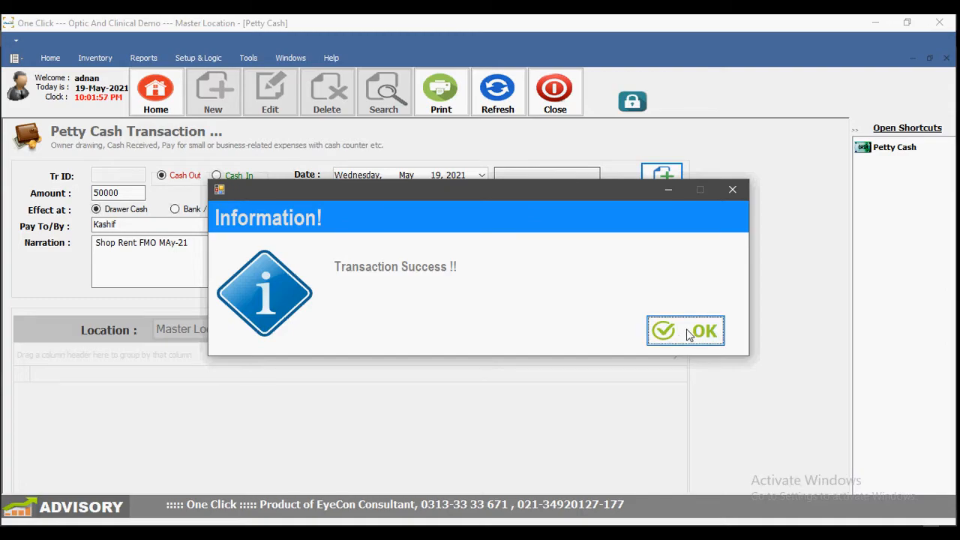
click(708, 331)
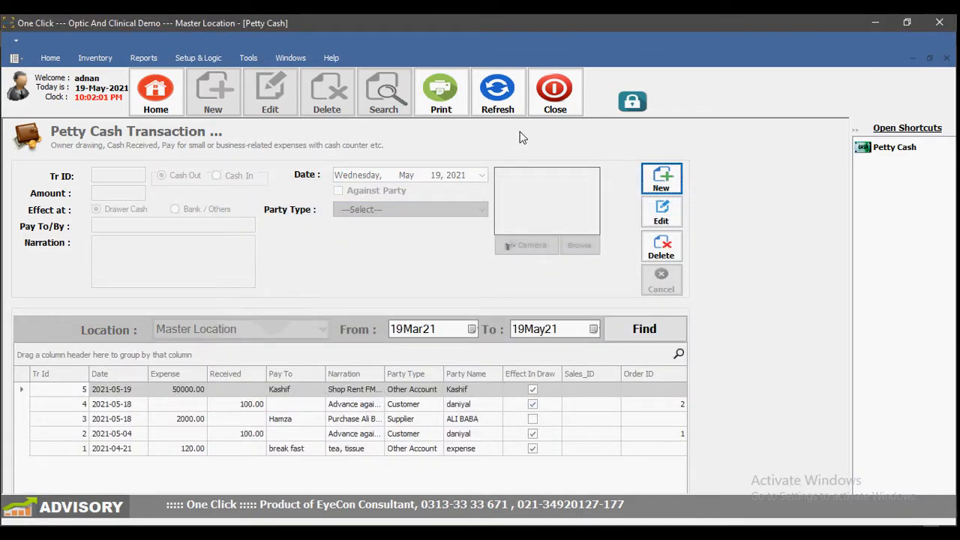
Step: Preview Cash Voucher No. 5 for 50,000.00, then close the preview and the Petty Cash form
click(449, 390)
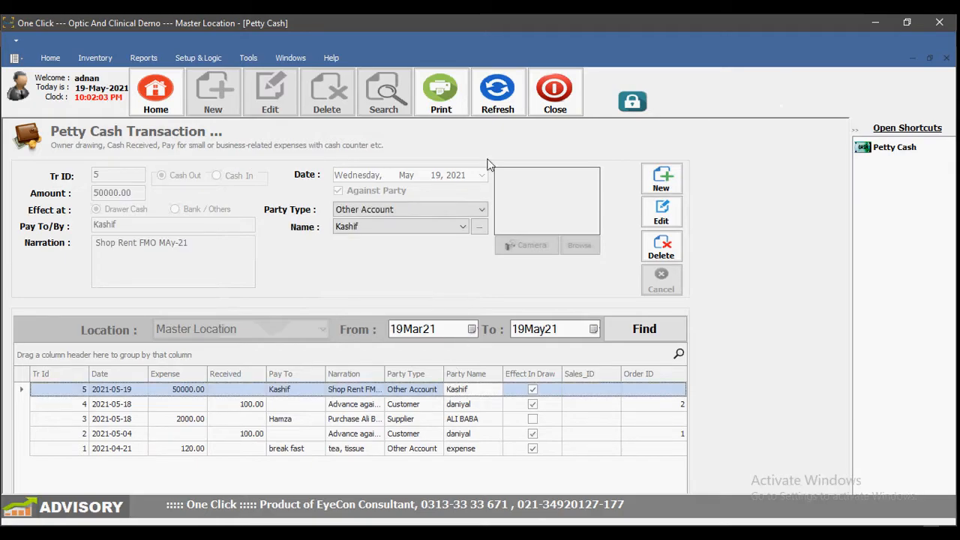
click(462, 103)
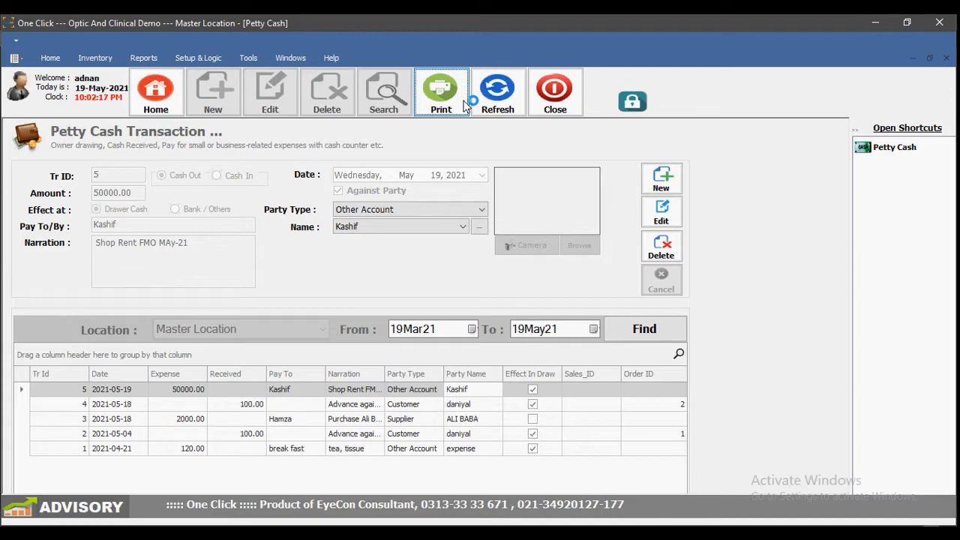
click(464, 102)
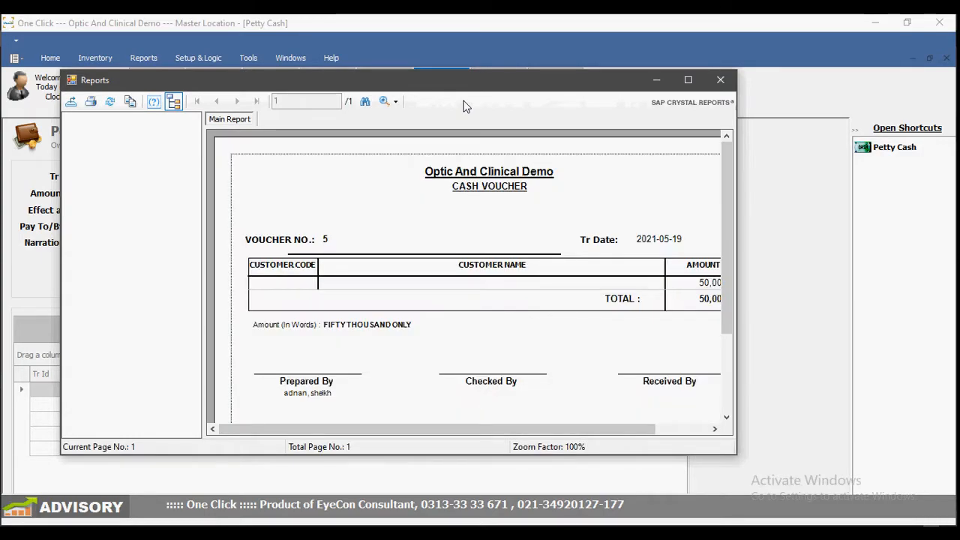
drag(459, 429, 529, 433)
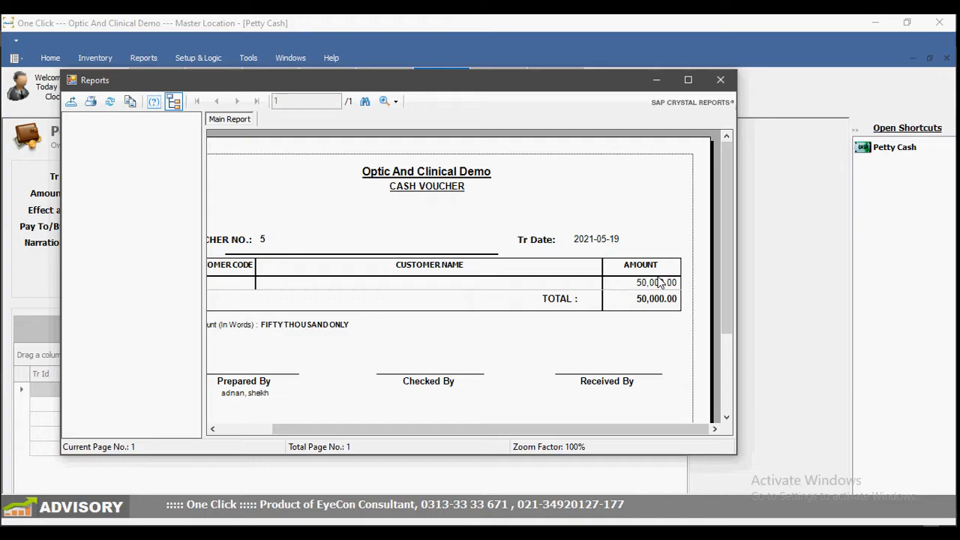
click(728, 86)
click(555, 90)
Step: Generate the Sales Summary report with the start date's year set to 2000
click(143, 58)
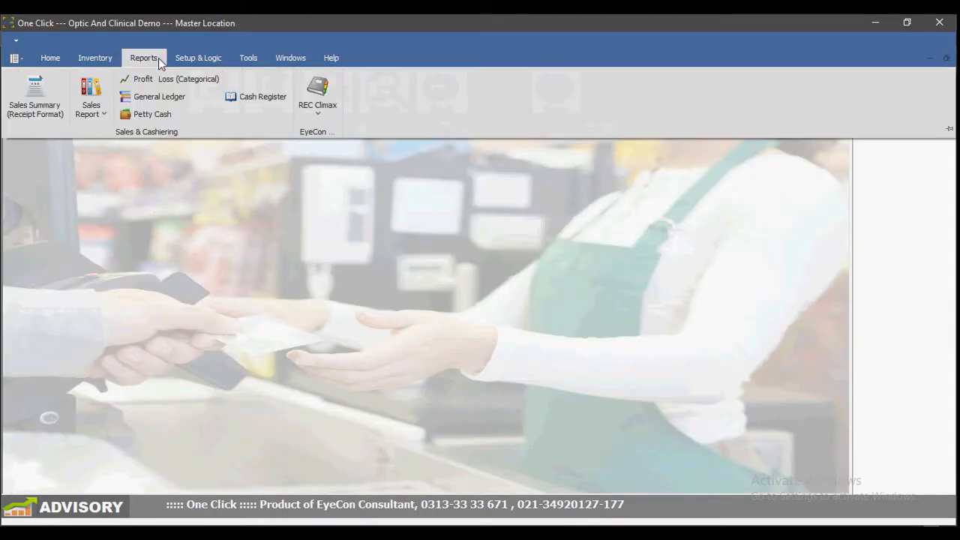
click(54, 109)
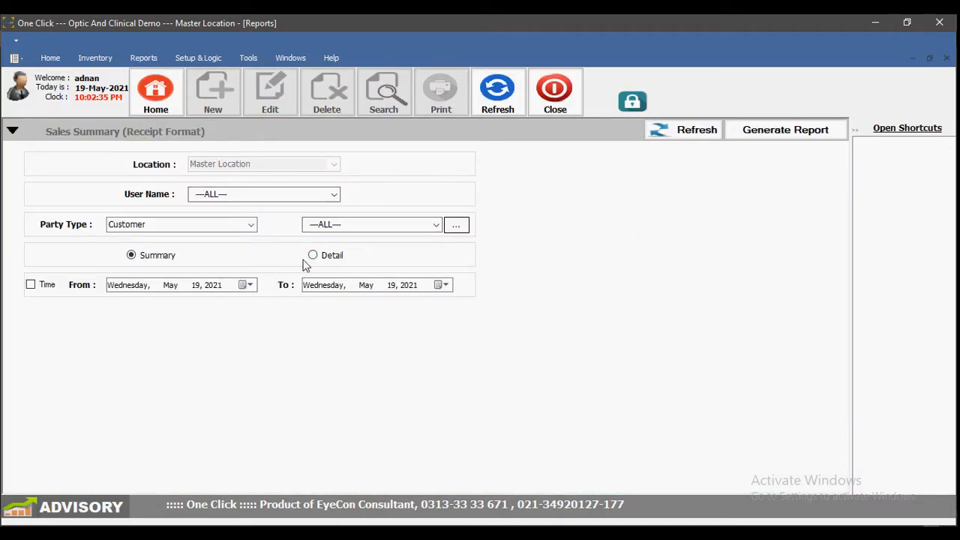
click(216, 286)
text(2000)
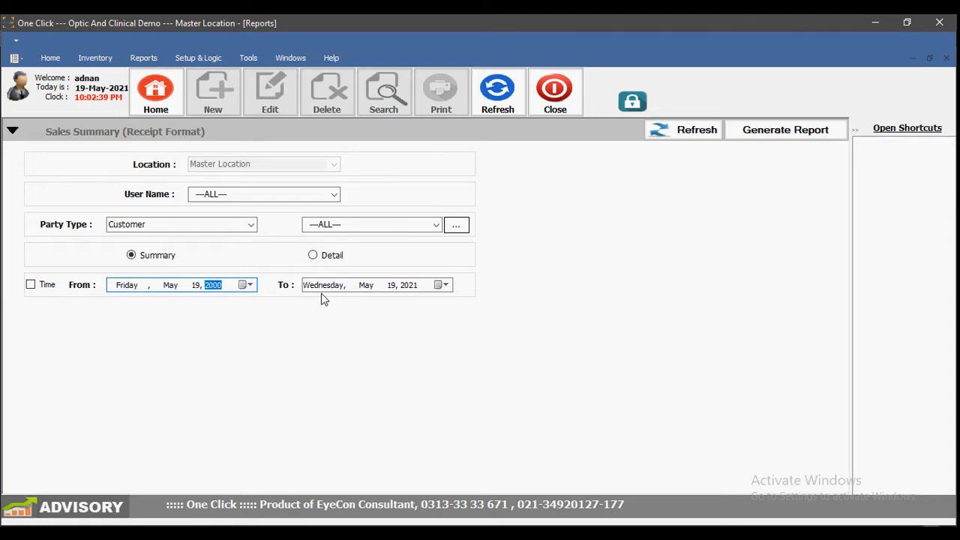
click(787, 130)
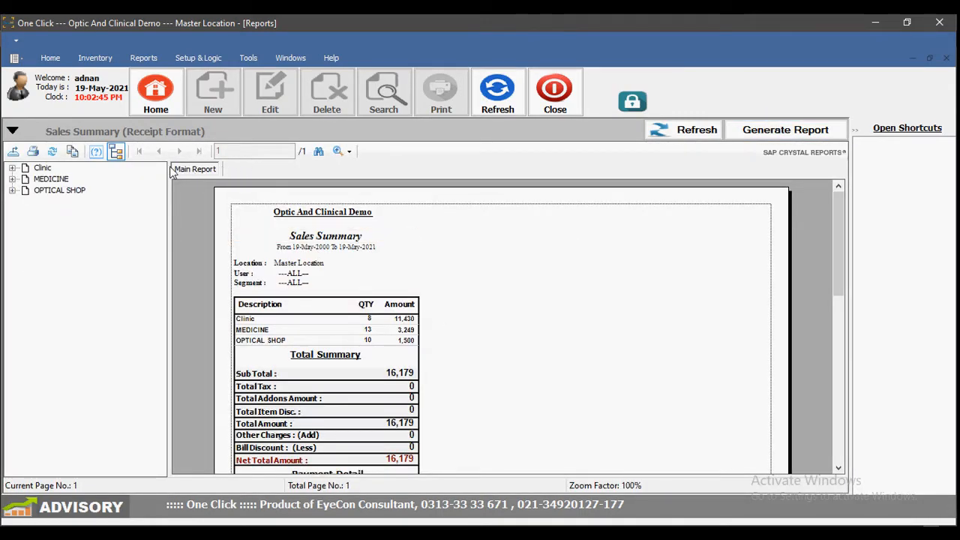
Step: Zoom the report to 150% and scroll to the Total Summary netting 16,179
click(350, 152)
click(398, 247)
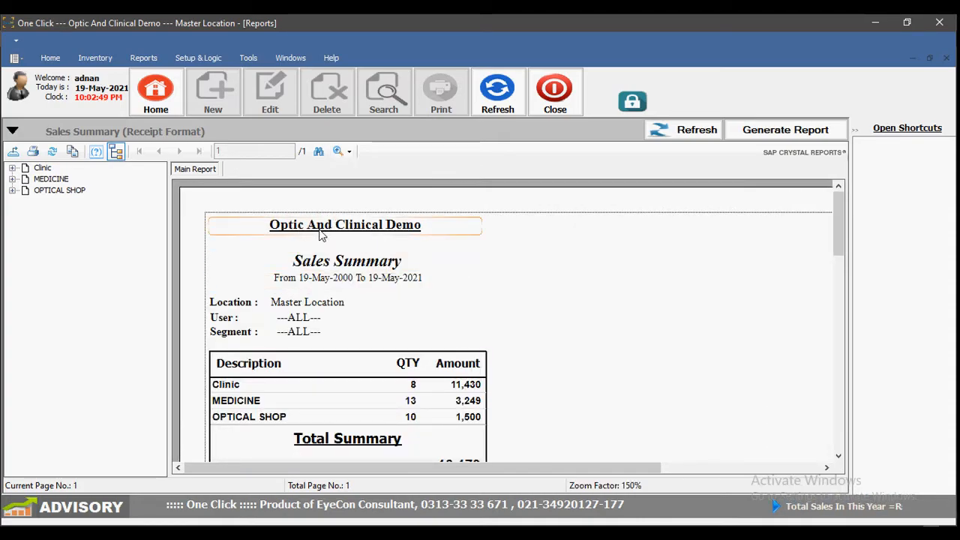
scroll(321, 281, down, 5)
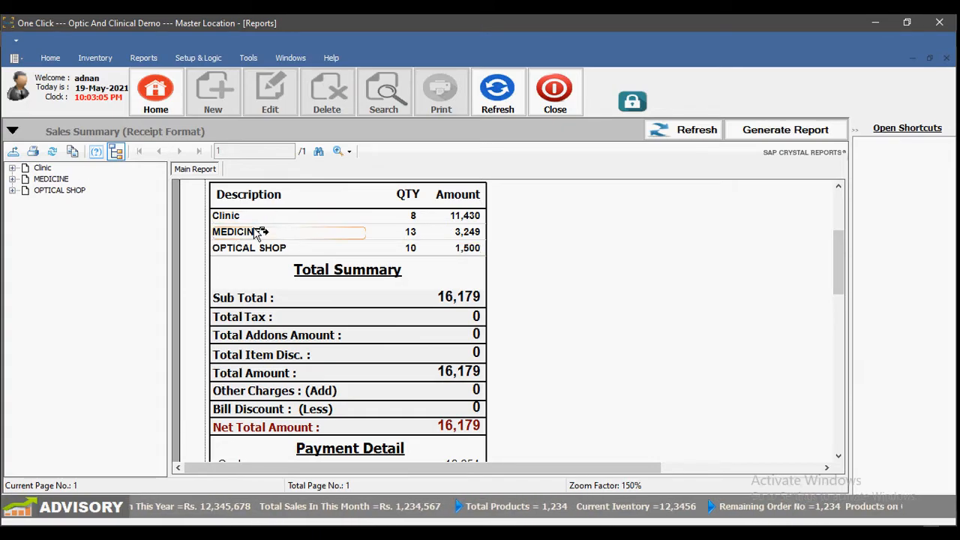
Step: Regenerate the Sales Summary in Detail layout and zoom it to 150%
click(12, 131)
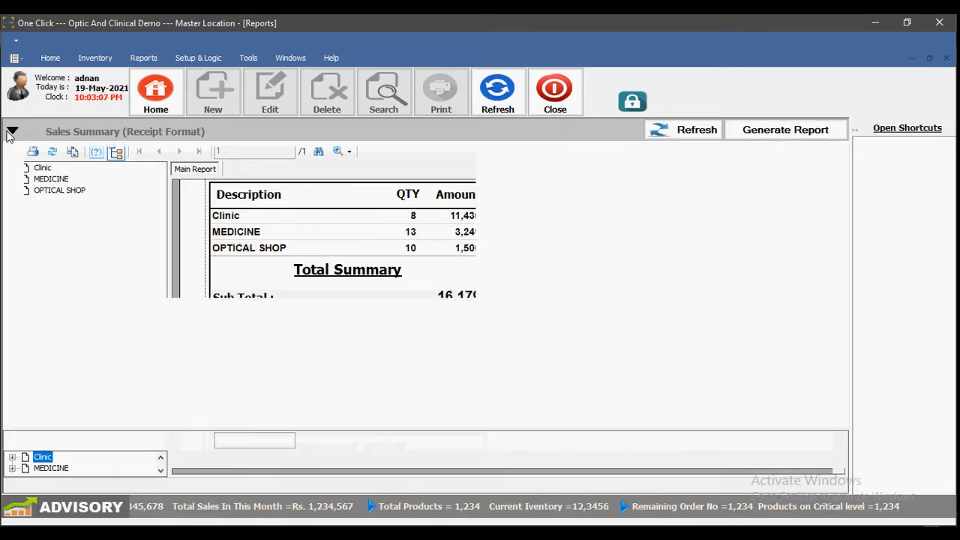
click(321, 259)
click(775, 132)
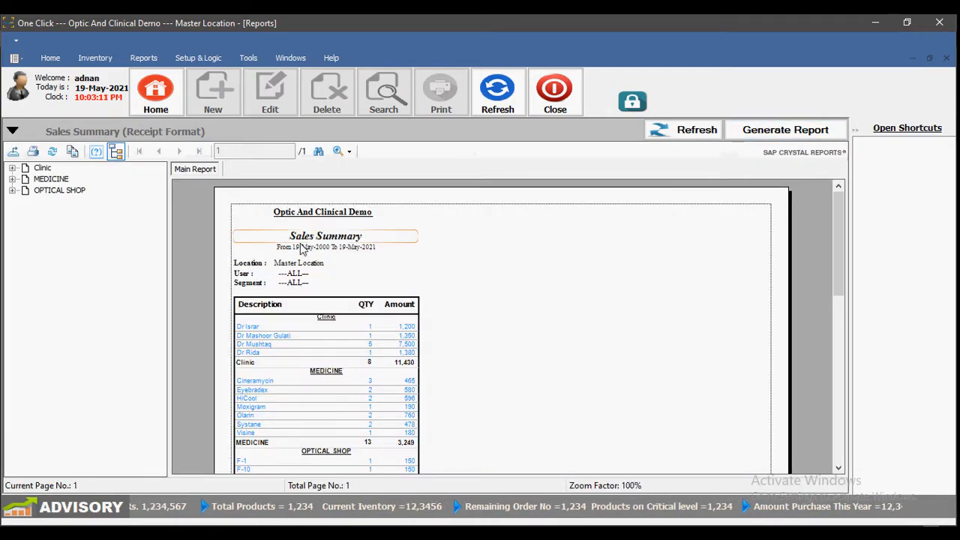
click(349, 151)
click(364, 246)
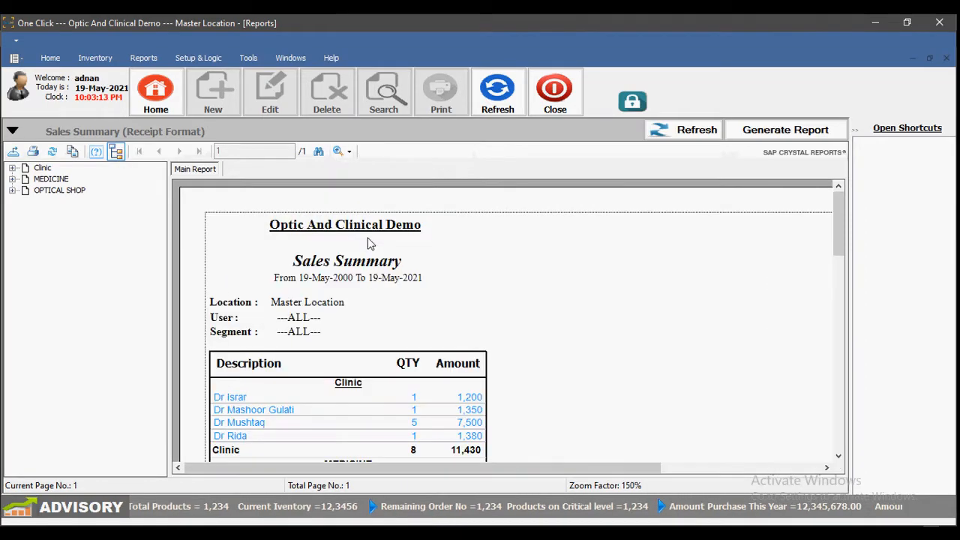
Step: Scroll through the clinic, medicine and optical item lines, then close the report
scroll(368, 242, down, 3)
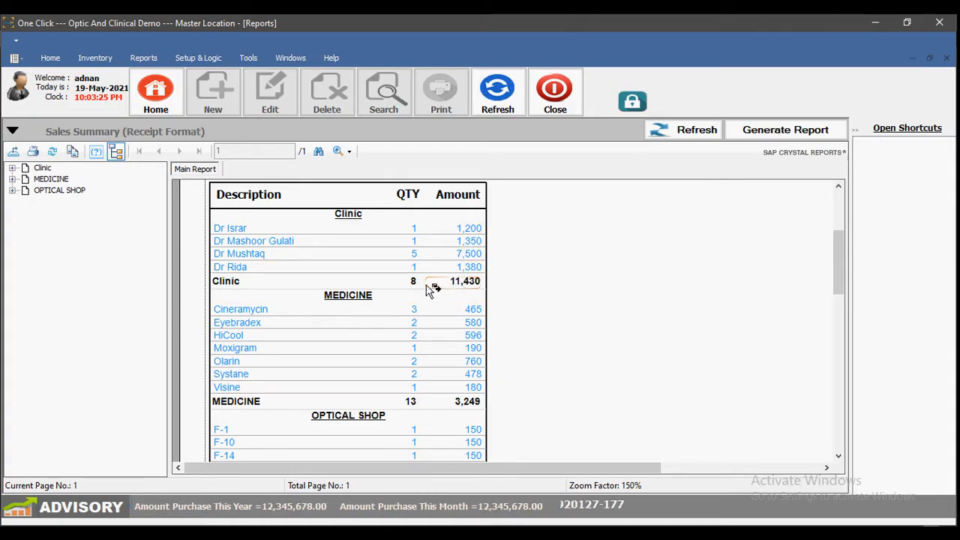
scroll(358, 304, down, 2)
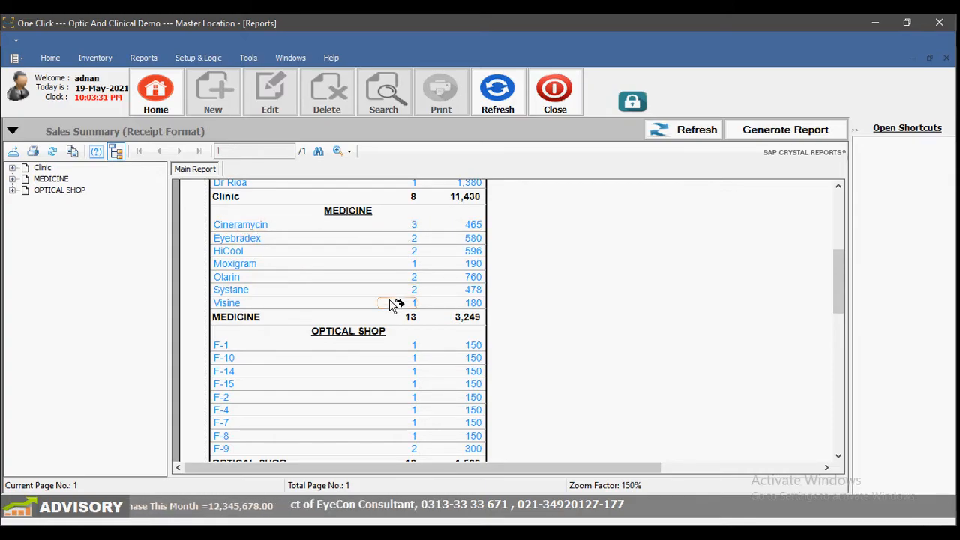
scroll(395, 289, down, 4)
scroll(397, 273, up, 2)
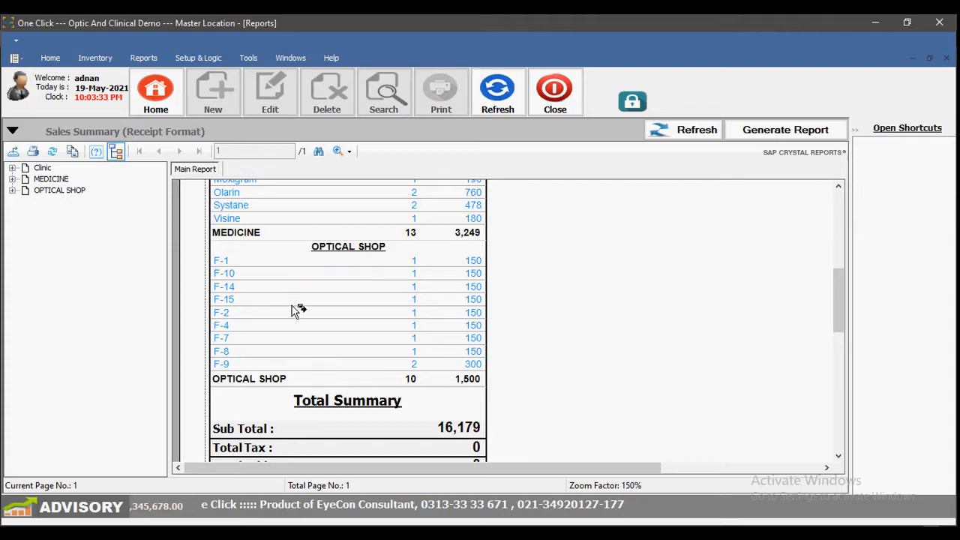
scroll(375, 358, down, 4)
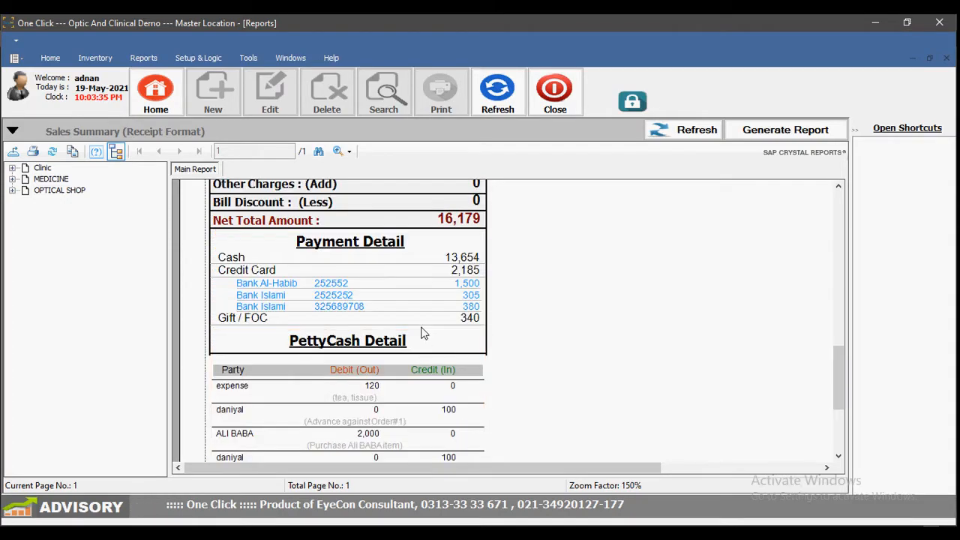
scroll(422, 333, down, 1)
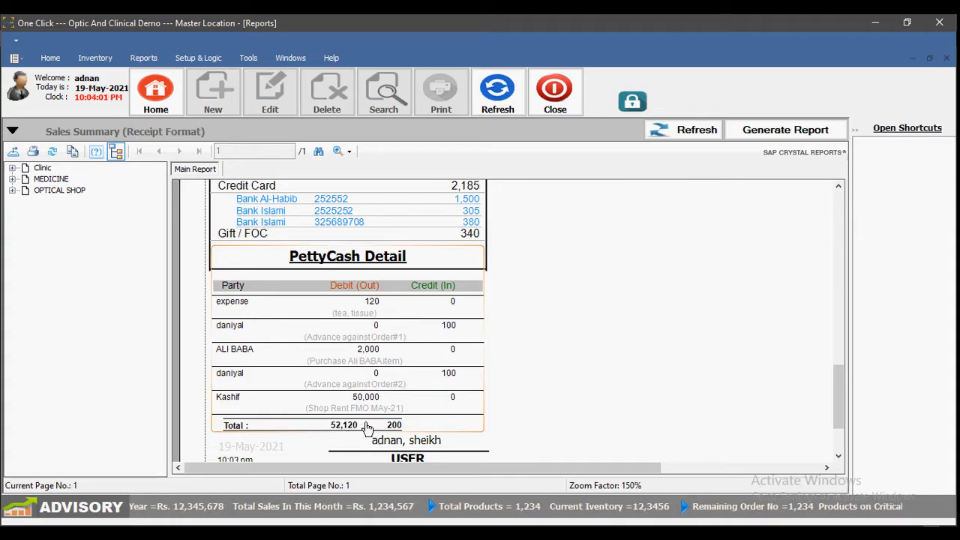
scroll(387, 432, down, 2)
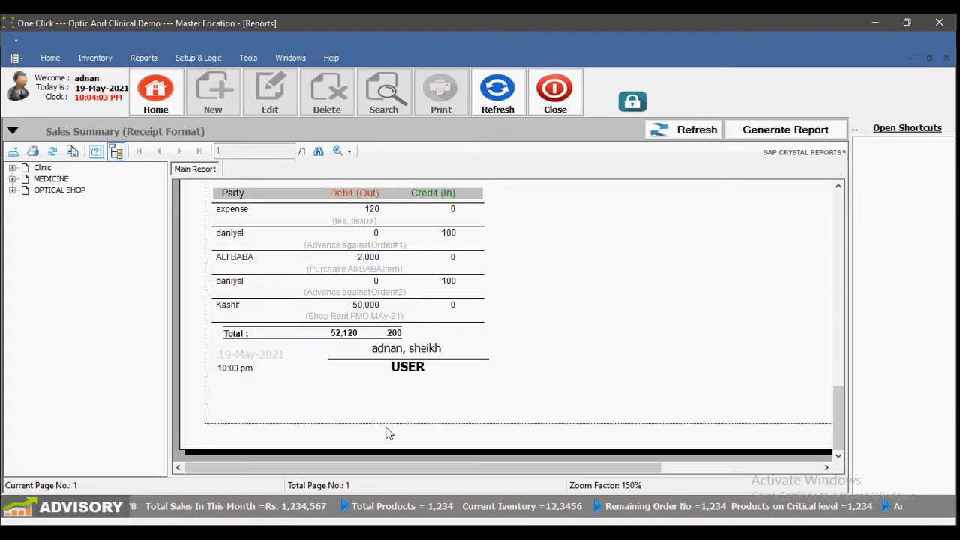
scroll(388, 433, up, 12)
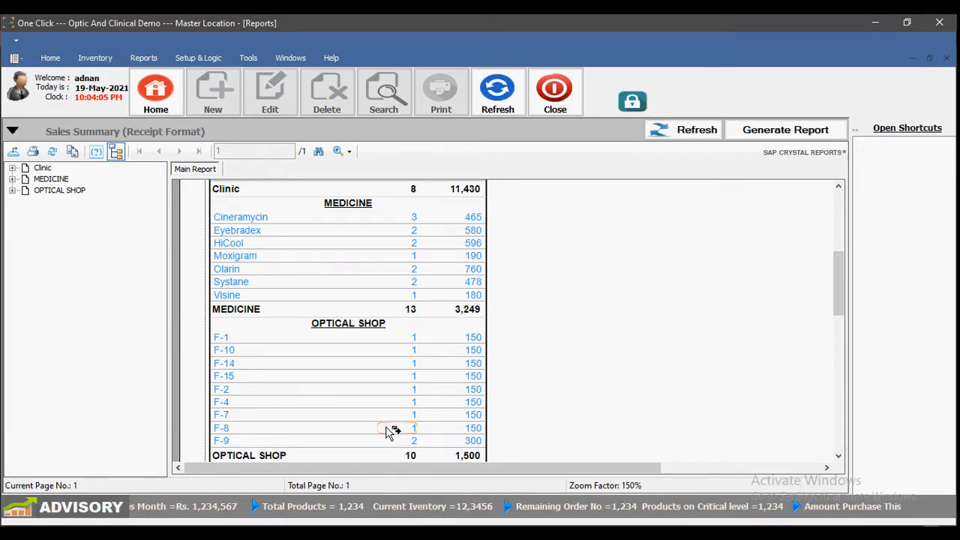
scroll(388, 433, up, 6)
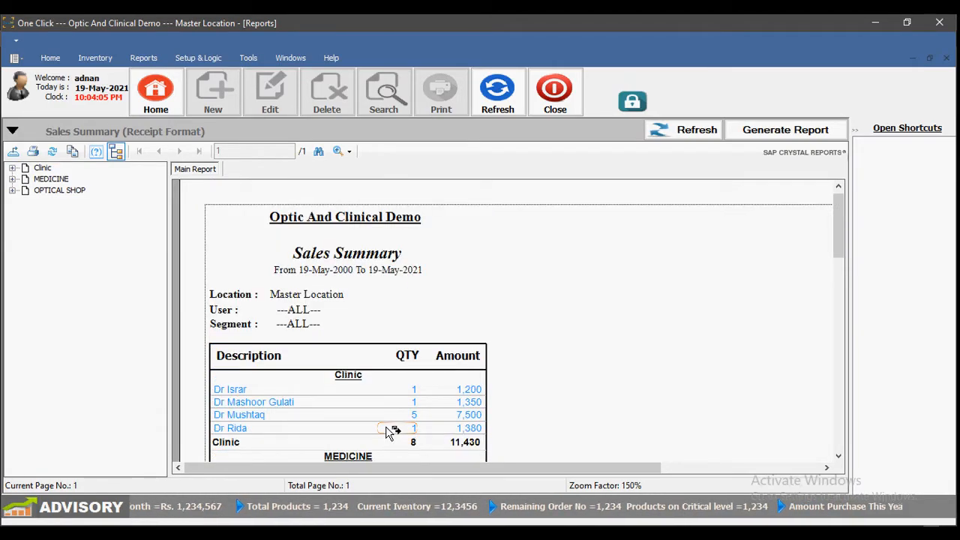
click(13, 131)
click(555, 94)
click(143, 58)
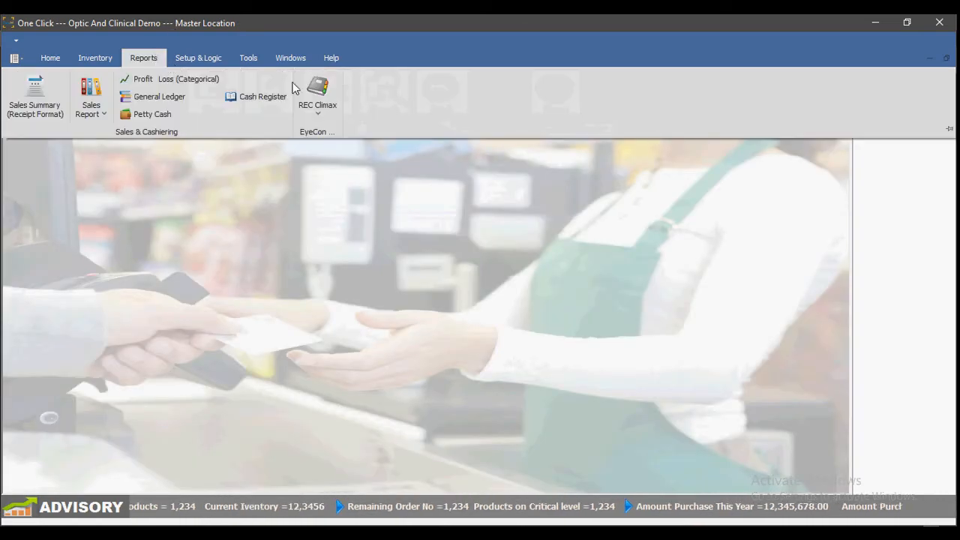
Step: Open the REC PettyCash list and browse its five petty cash transactions
click(330, 96)
click(334, 130)
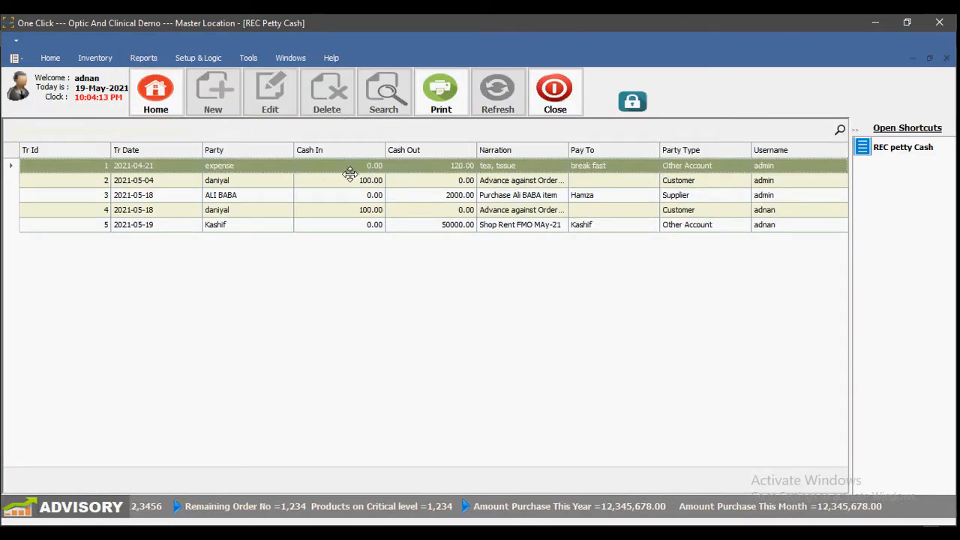
click(180, 180)
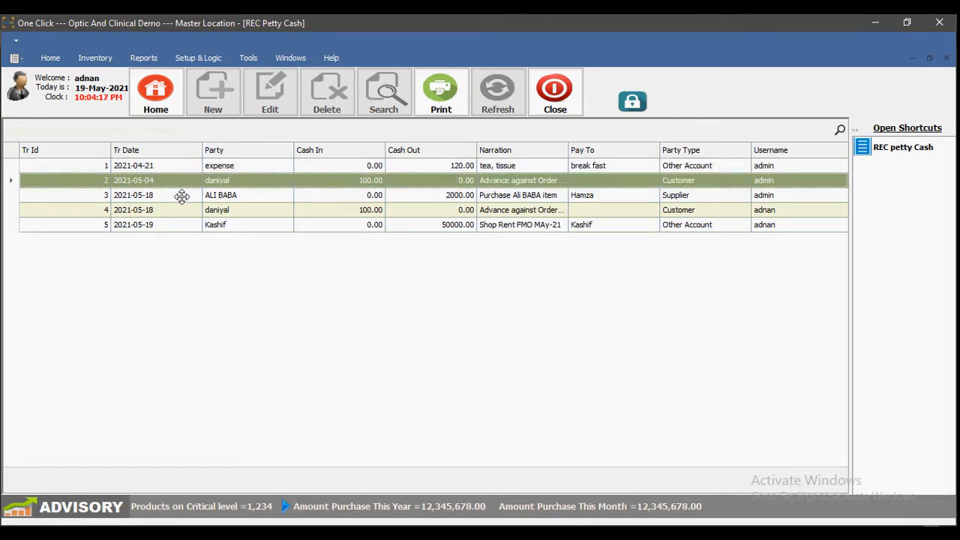
click(181, 196)
click(185, 210)
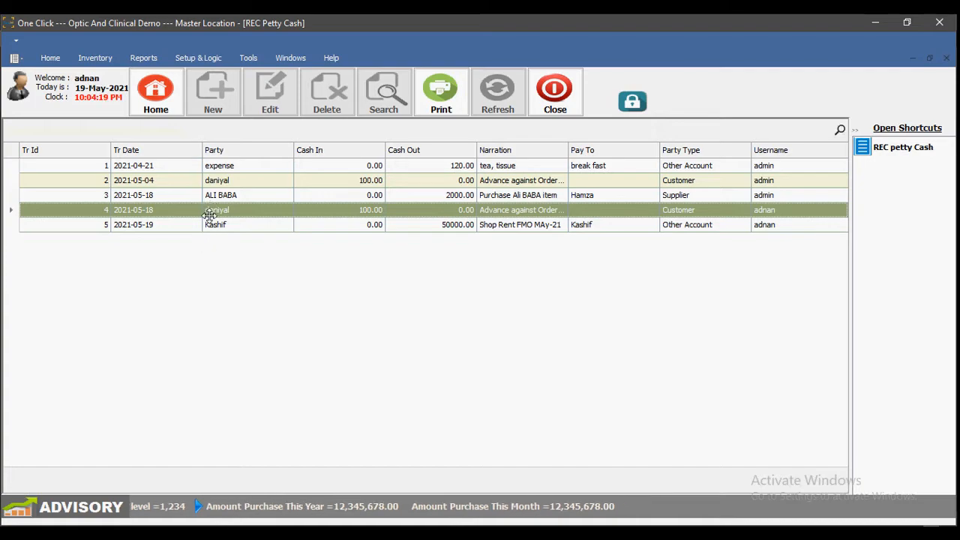
click(396, 170)
click(413, 224)
click(422, 165)
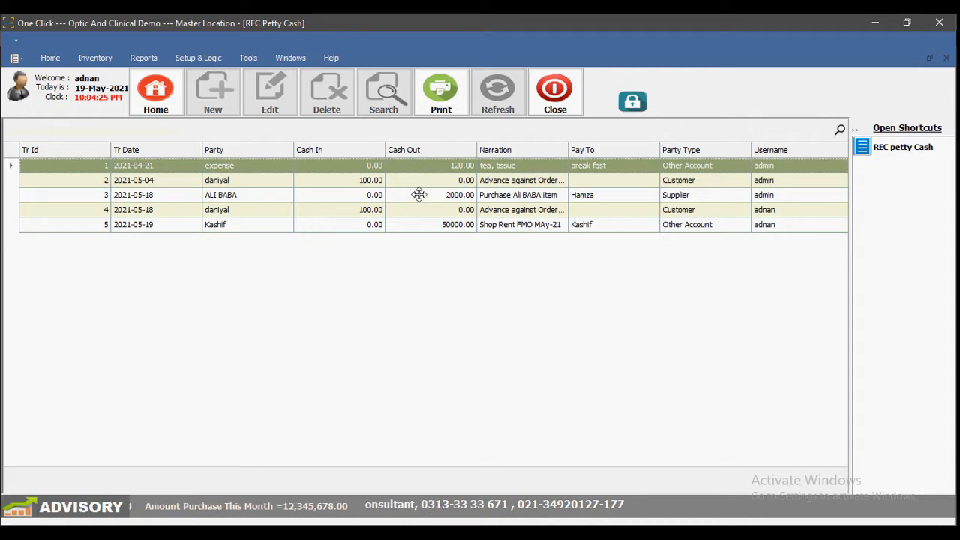
click(417, 195)
Step: Print-preview the petty cash list, then close the preview and the list
click(450, 105)
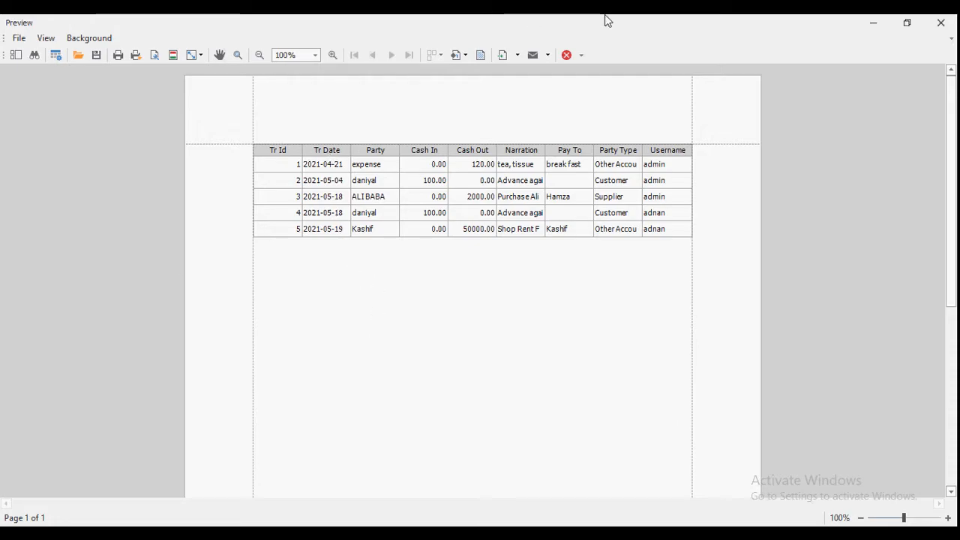
click(566, 55)
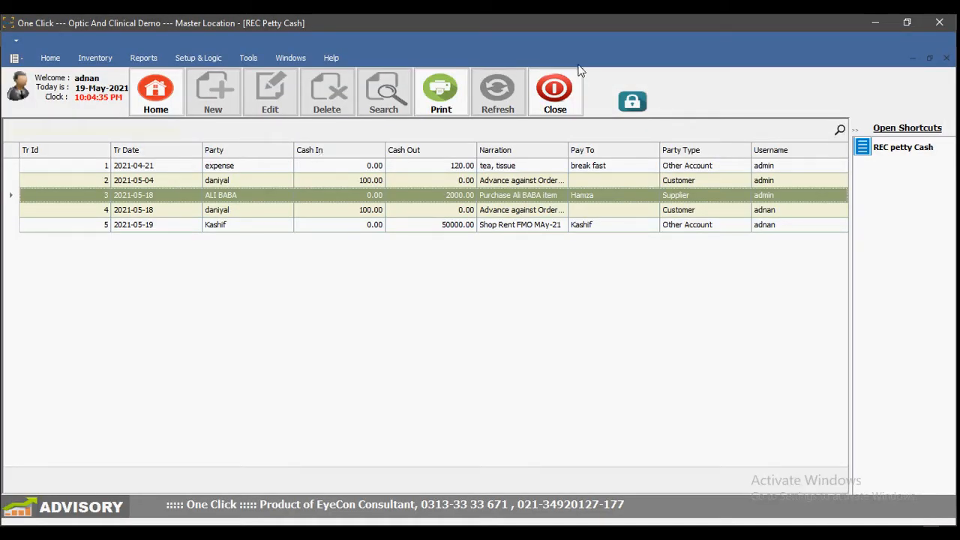
click(555, 92)
click(150, 60)
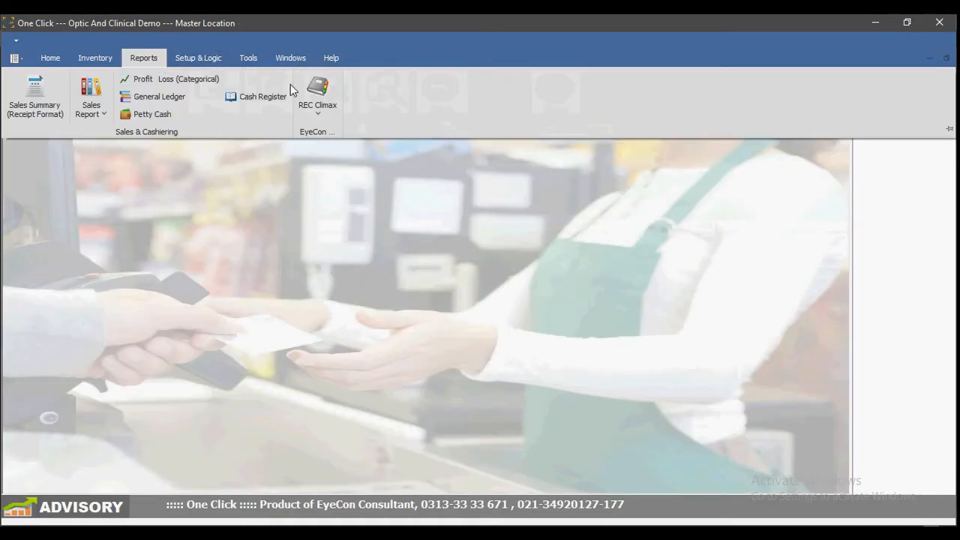
Step: Generate the REC Sales Detail in Tree View from 19May20 to 19May21
click(319, 97)
click(335, 151)
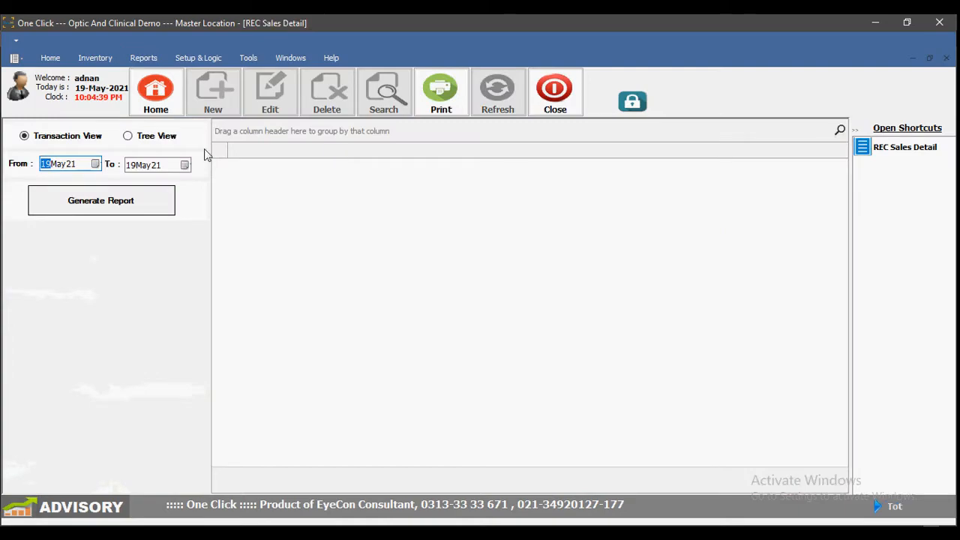
click(156, 139)
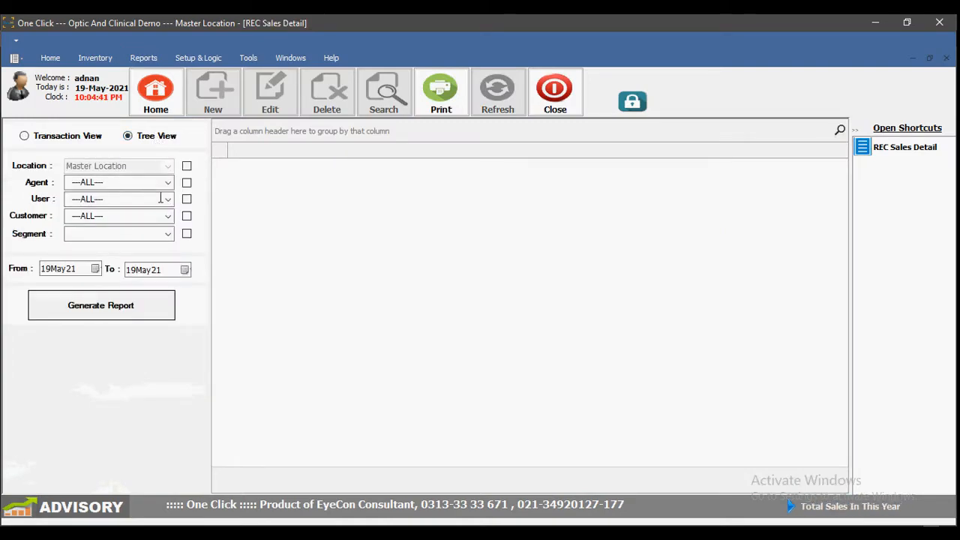
click(81, 271)
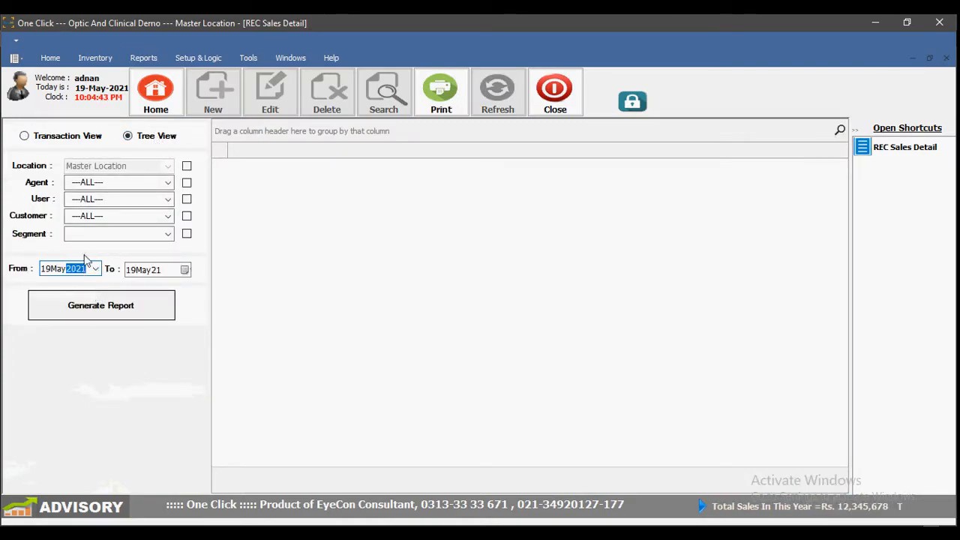
click(118, 305)
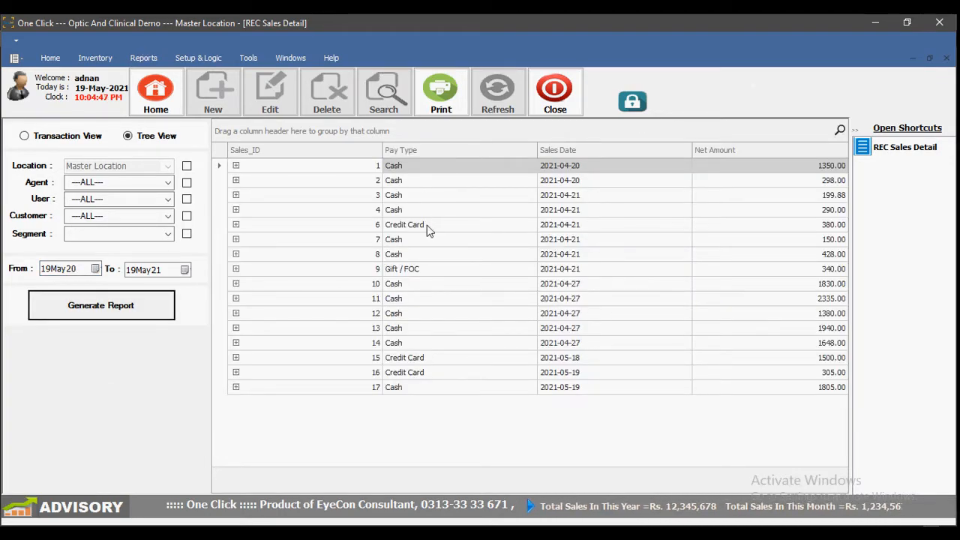
Step: Expand and collapse sale 6 and Gift / FOC sale 9 to check their items
click(235, 225)
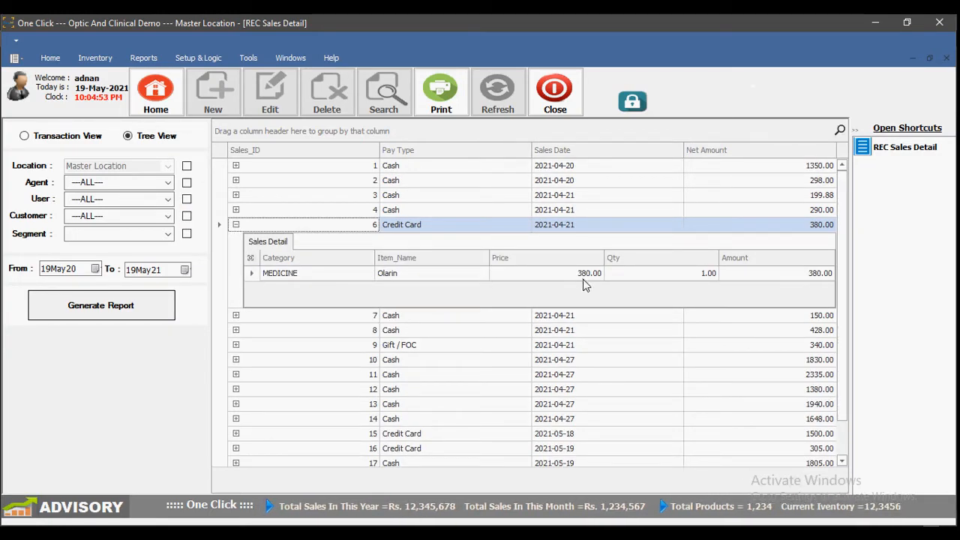
click(235, 225)
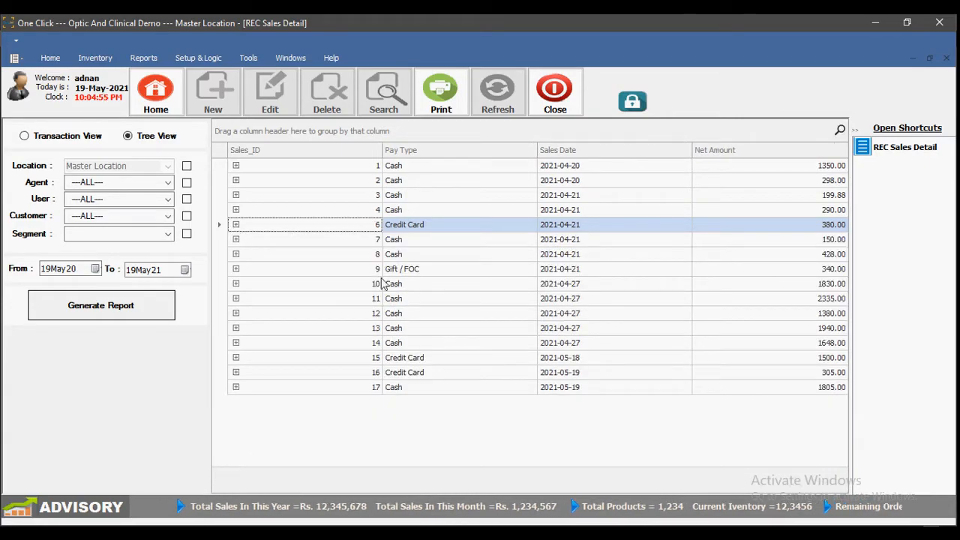
click(235, 268)
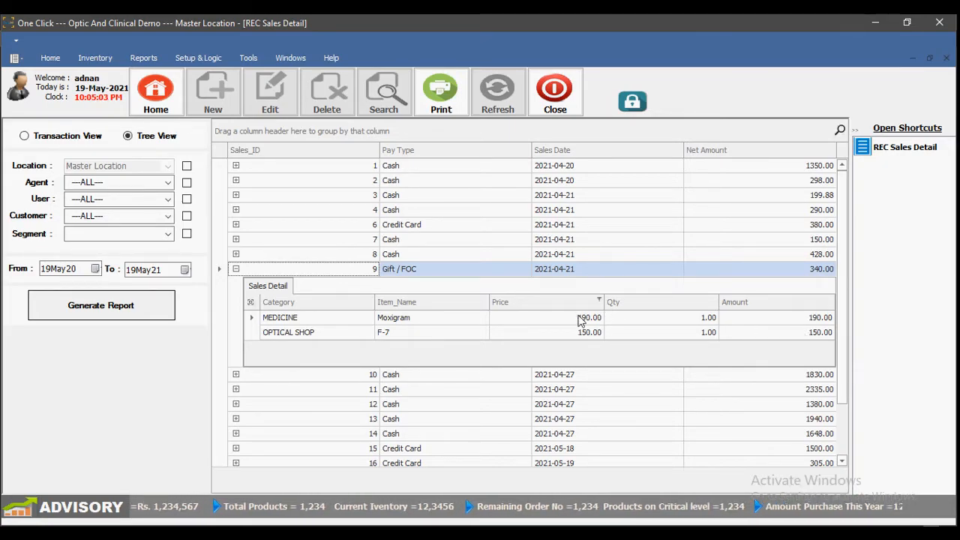
click(235, 268)
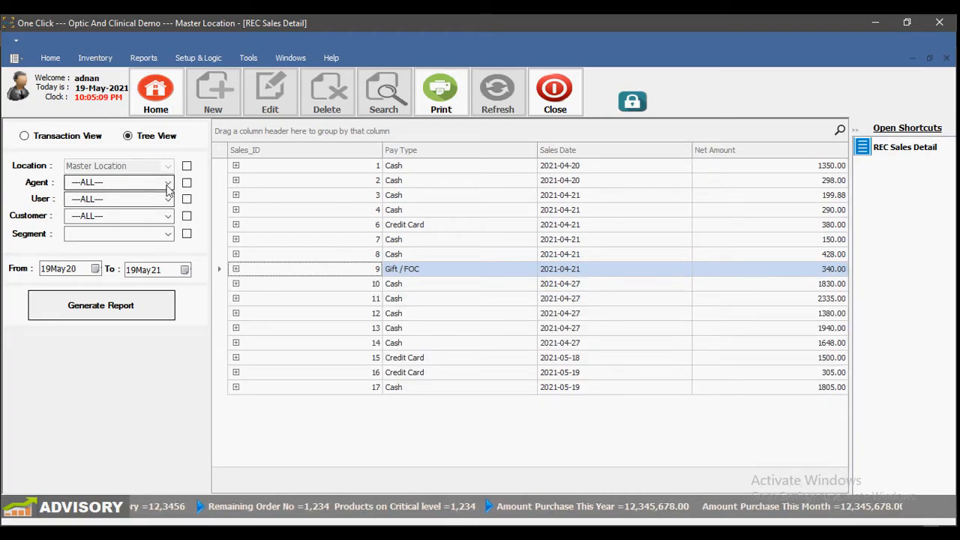
Step: Filter the Sales Detail to the current user and regenerate the report
click(168, 199)
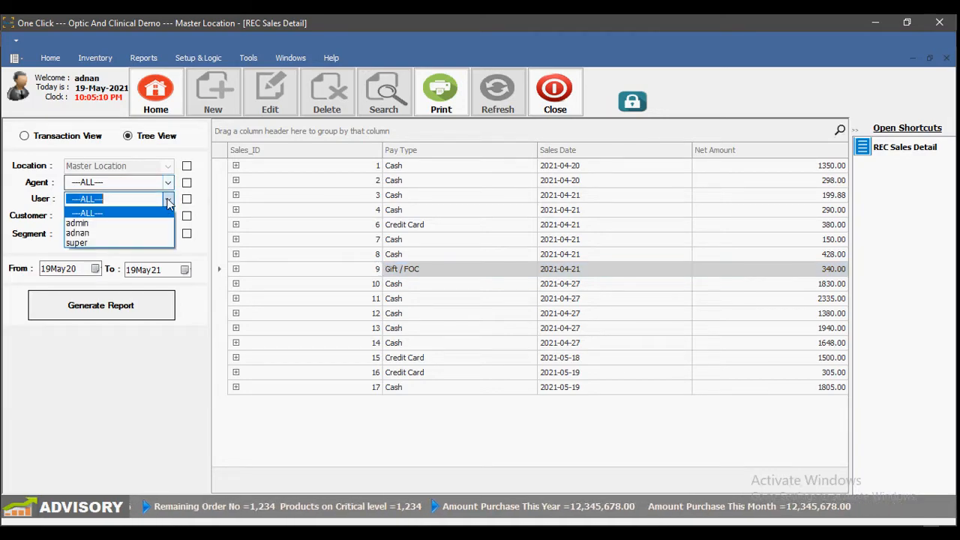
click(153, 234)
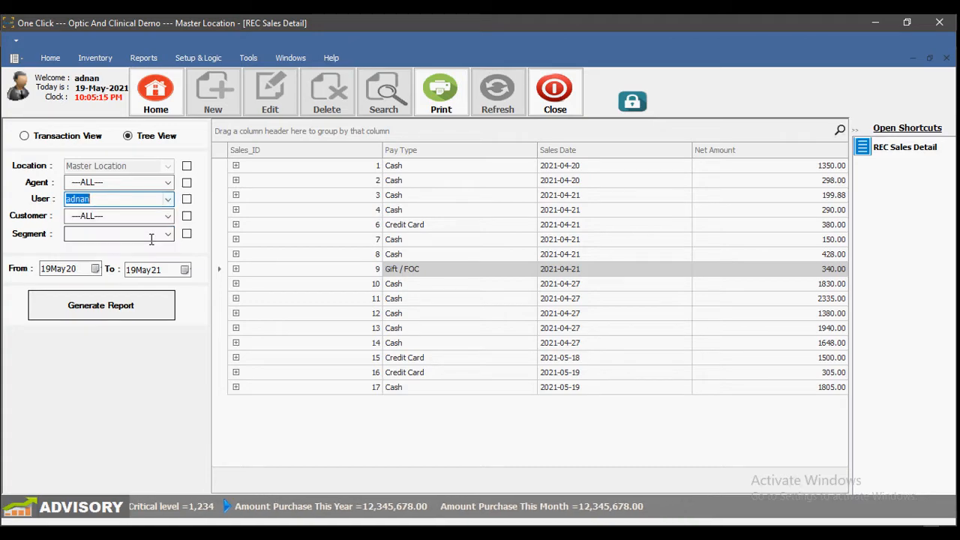
click(112, 314)
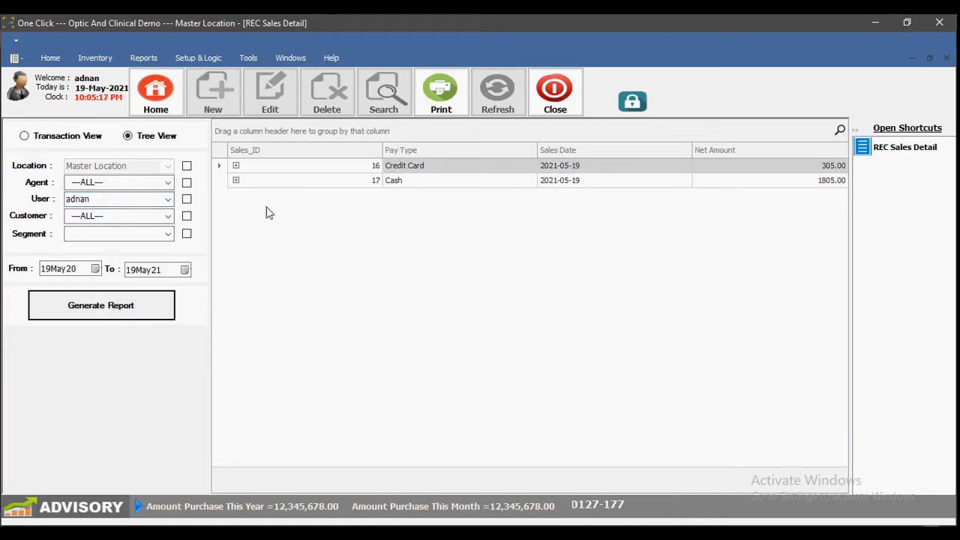
drag(98, 199, 69, 203)
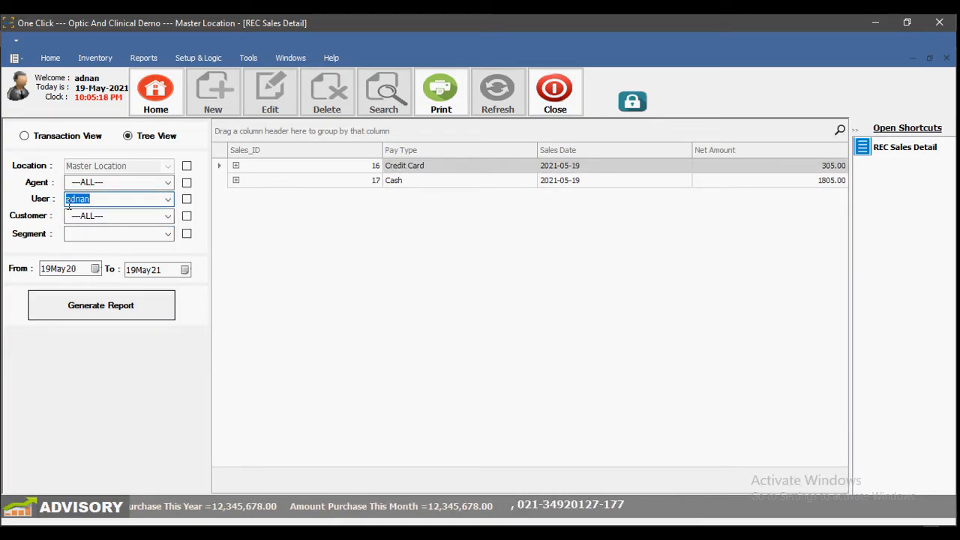
Step: Expand sales 16 and 17 to view their line items, then close the report
click(235, 166)
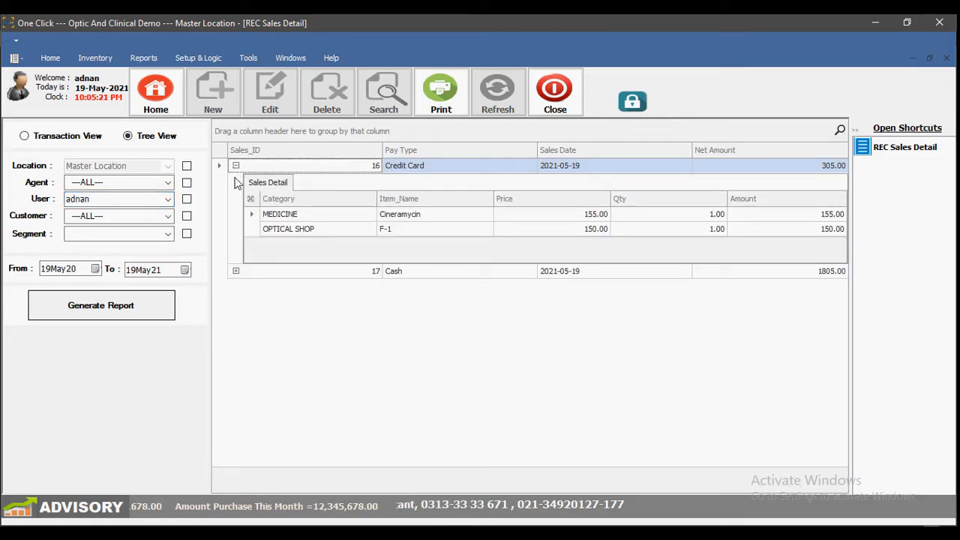
click(235, 166)
click(236, 181)
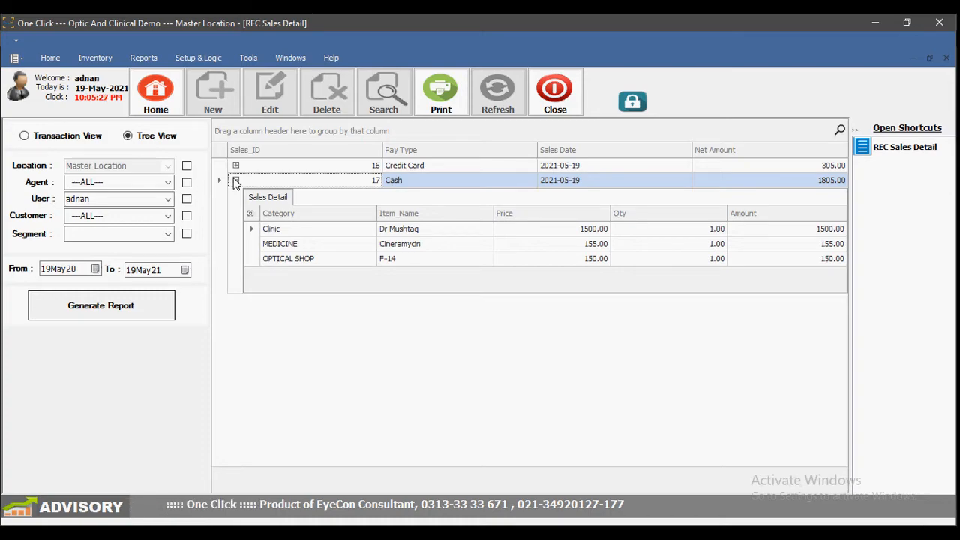
click(553, 93)
click(94, 60)
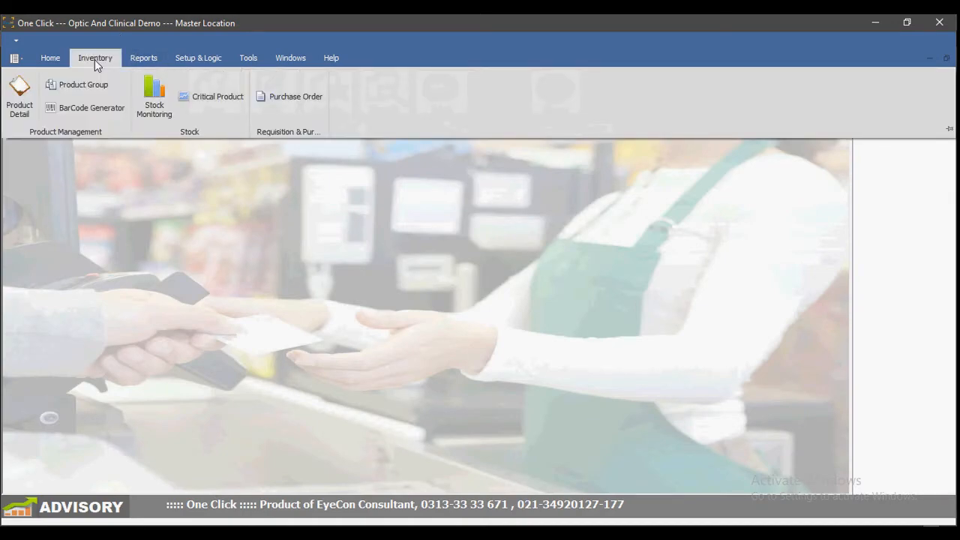
Step: Open Stock Monitoring for Master Location, select frames F-2, F-4, F-7 and F-1, and search 'F-'
click(169, 99)
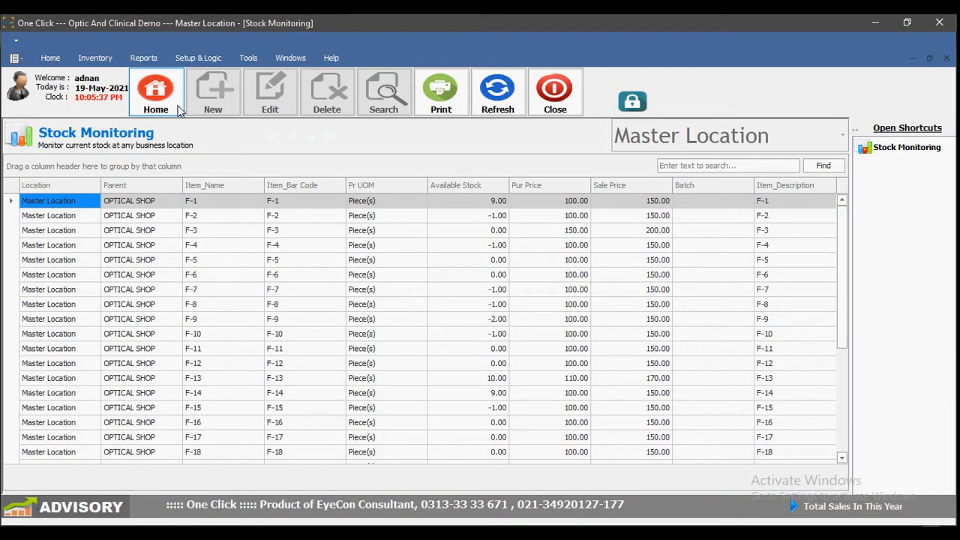
click(500, 216)
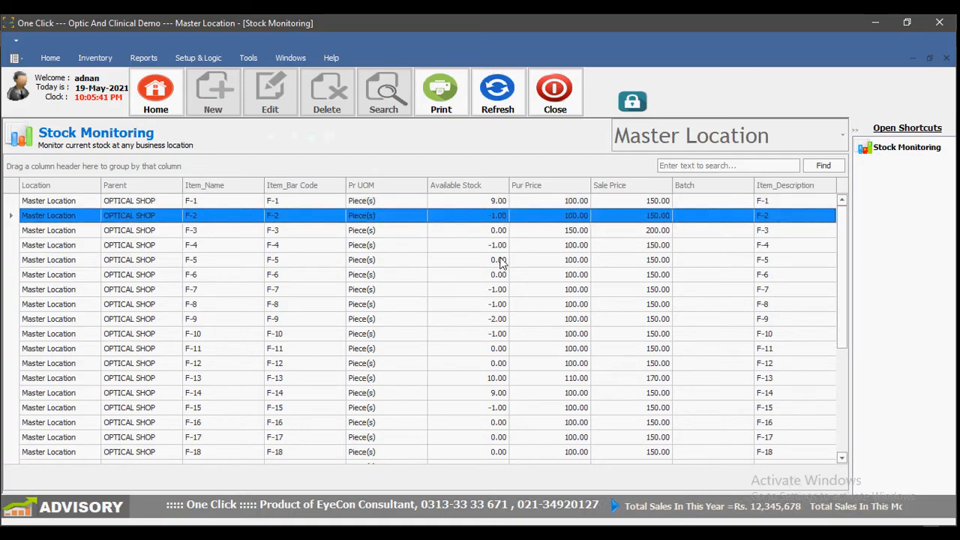
click(498, 246)
click(502, 291)
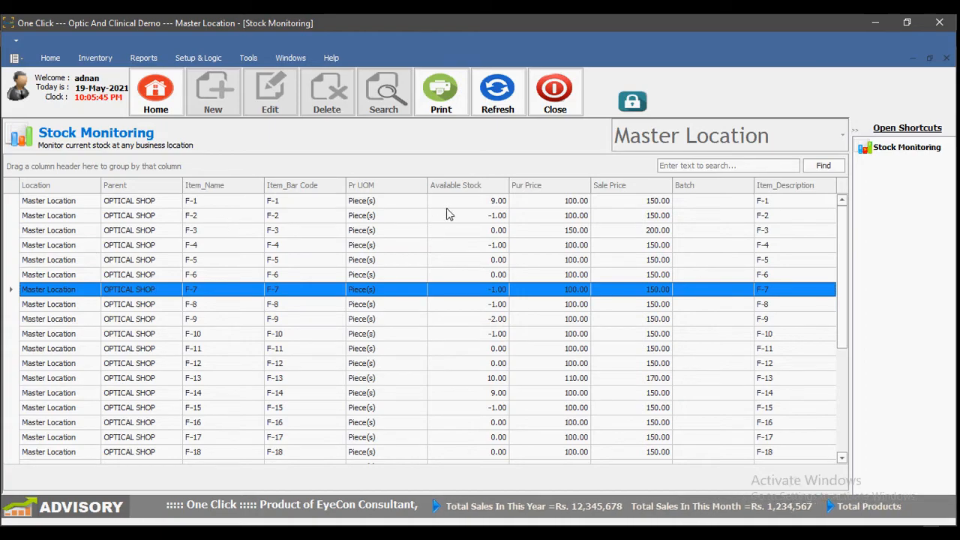
click(466, 204)
click(700, 165)
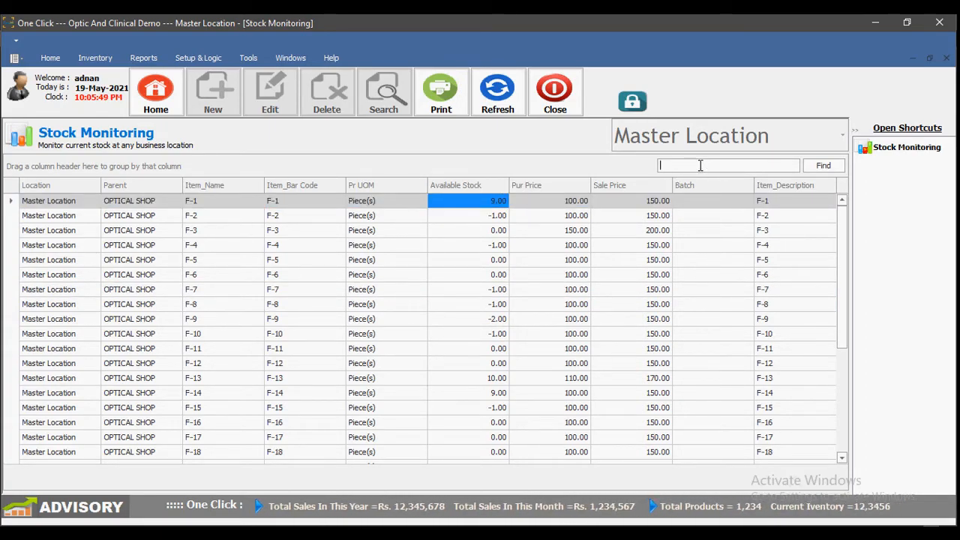
text(F-)
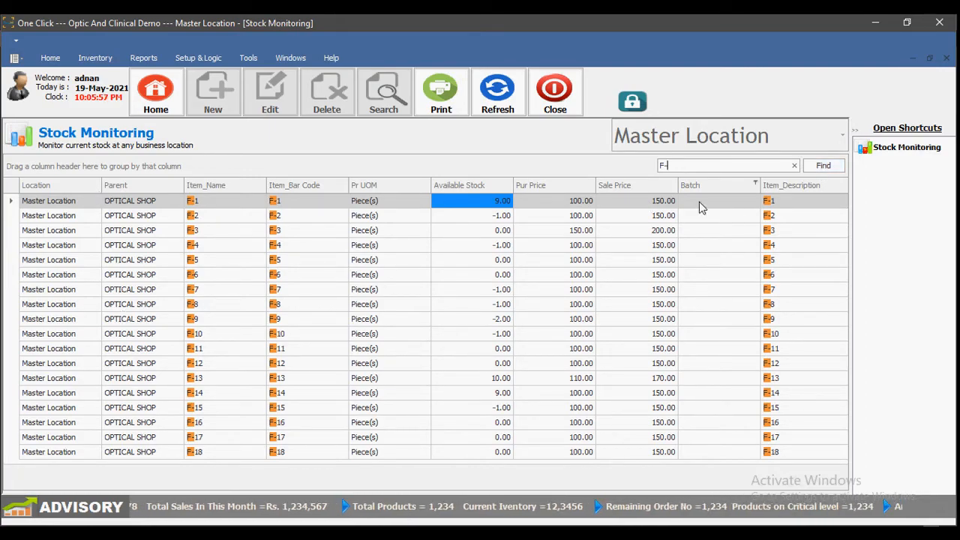
Step: Turn on the auto filter row from the Item_Name header and try an 'f+' Item_Name filter, then clear it
right_click(219, 186)
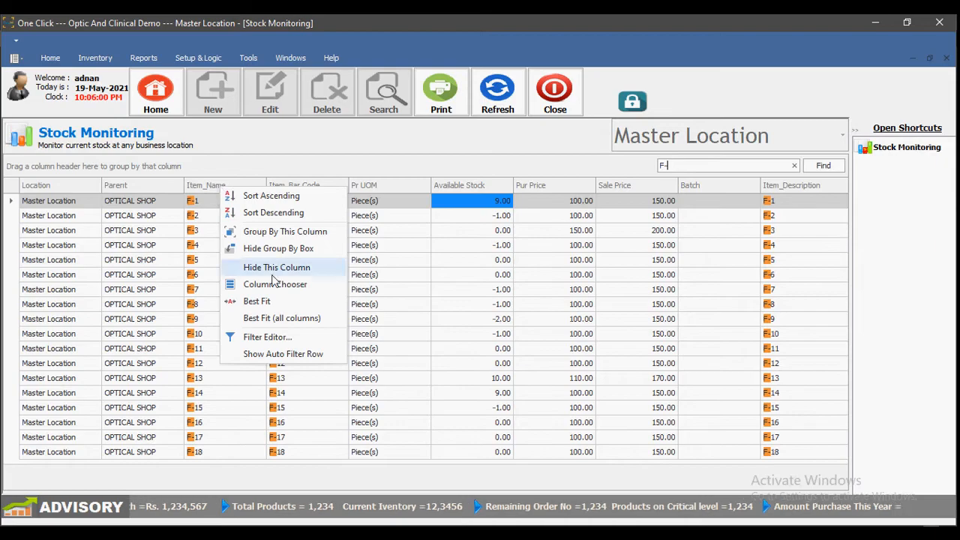
click(276, 354)
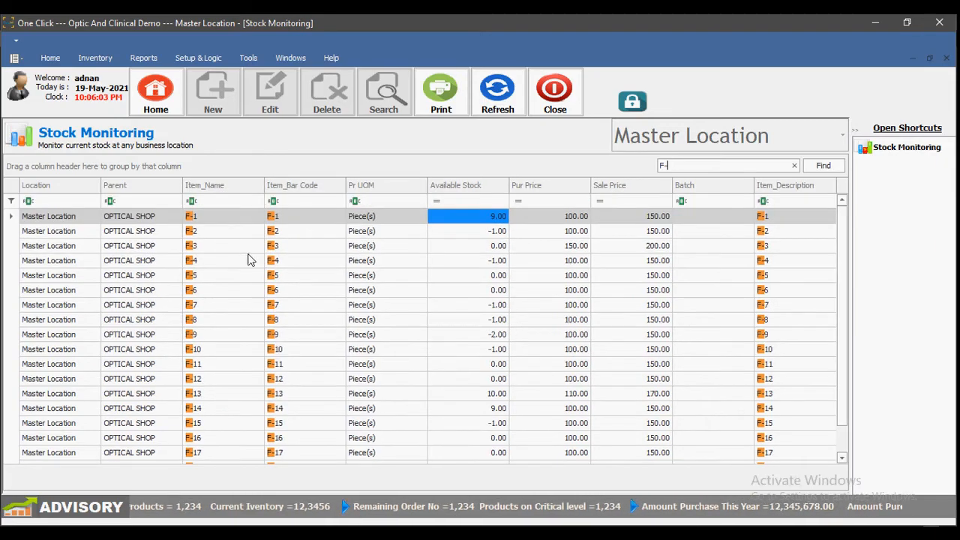
click(235, 200)
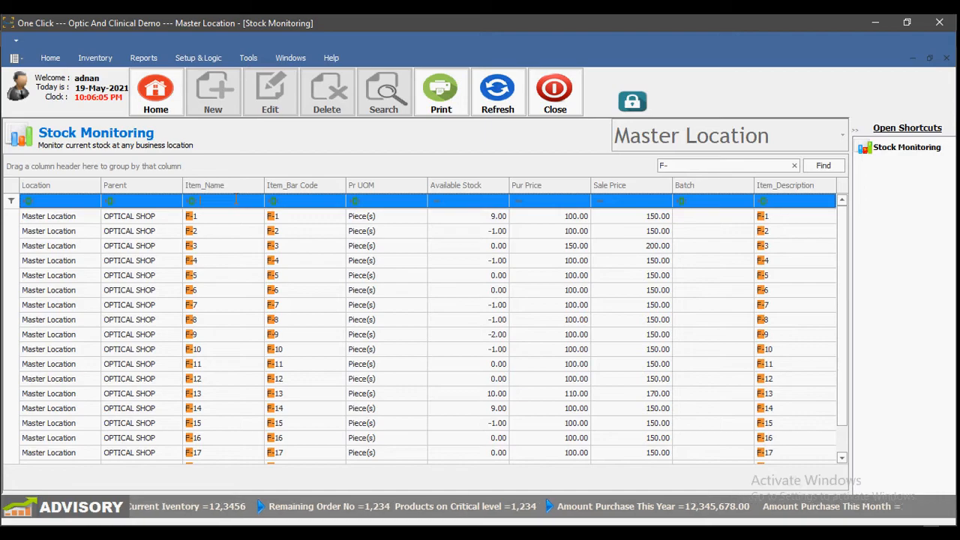
text(f+)
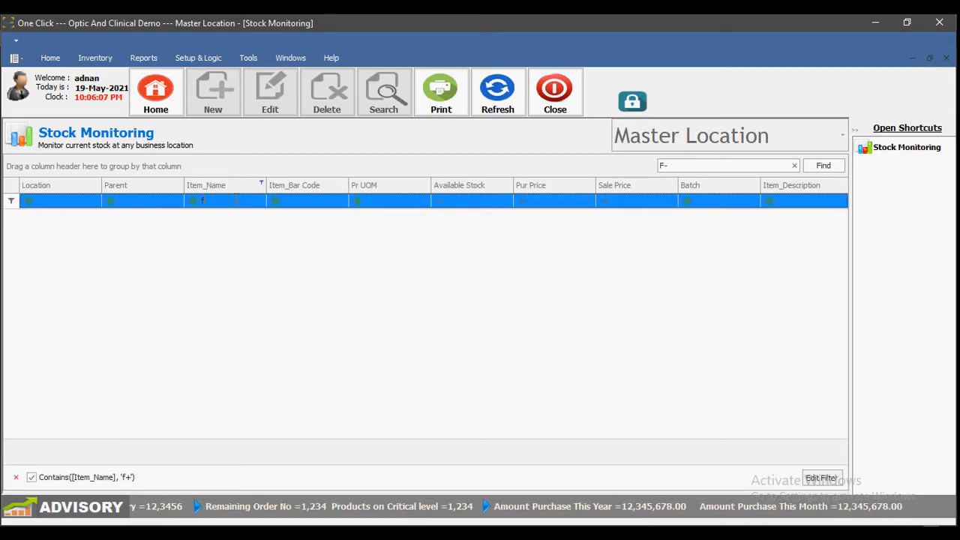
key(BackSpace)
key(BackSpace)
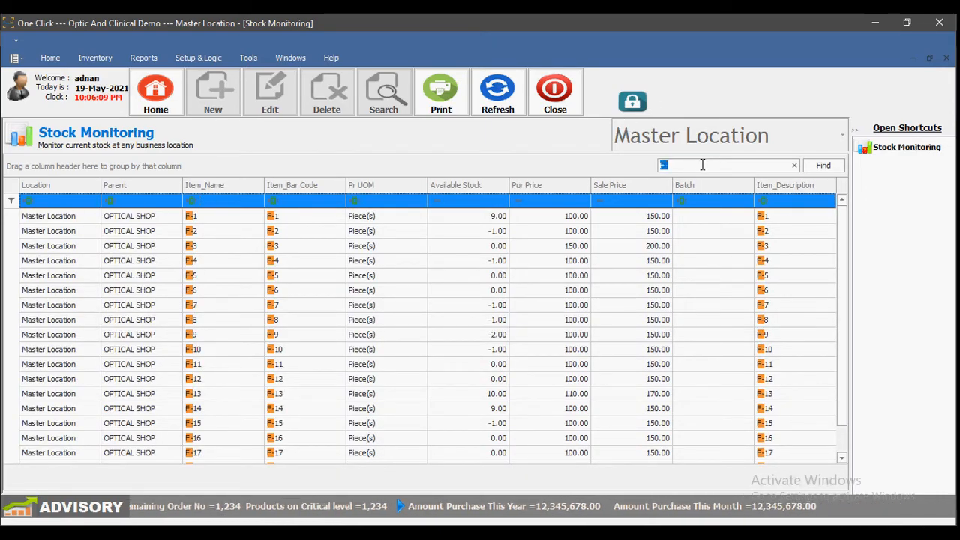
Step: Filter Item_Name by 'f-1', then clear the filter to list all items
drag(703, 165, 560, 156)
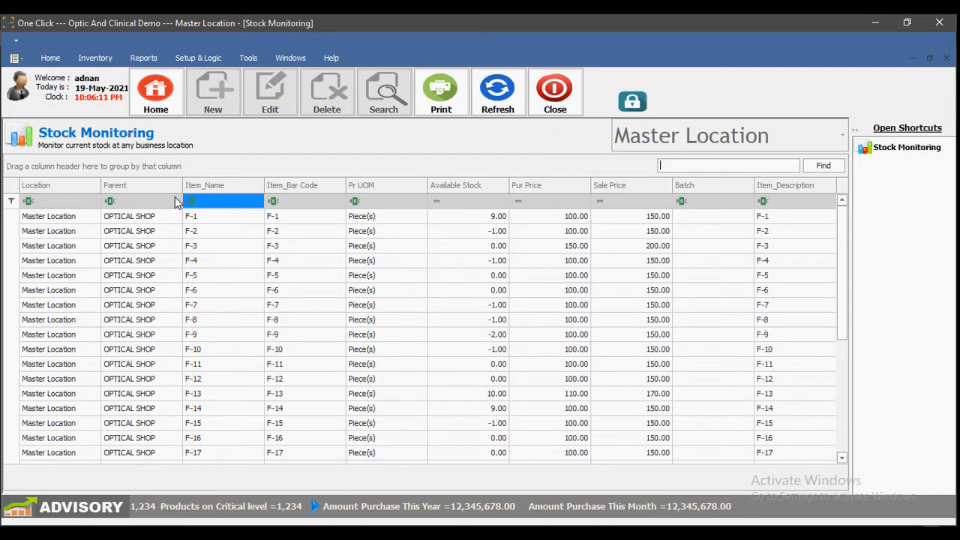
click(218, 200)
text(f-1)
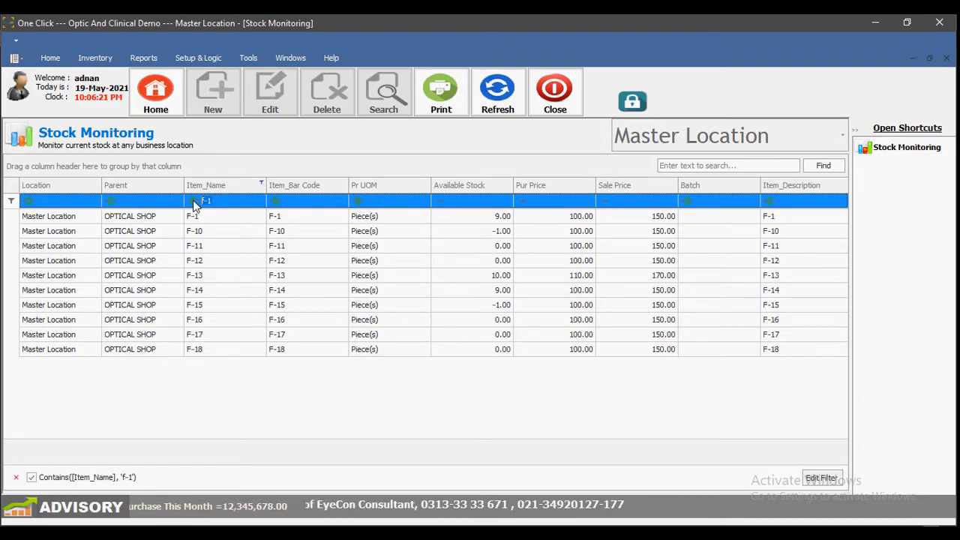
key(BackSpace)
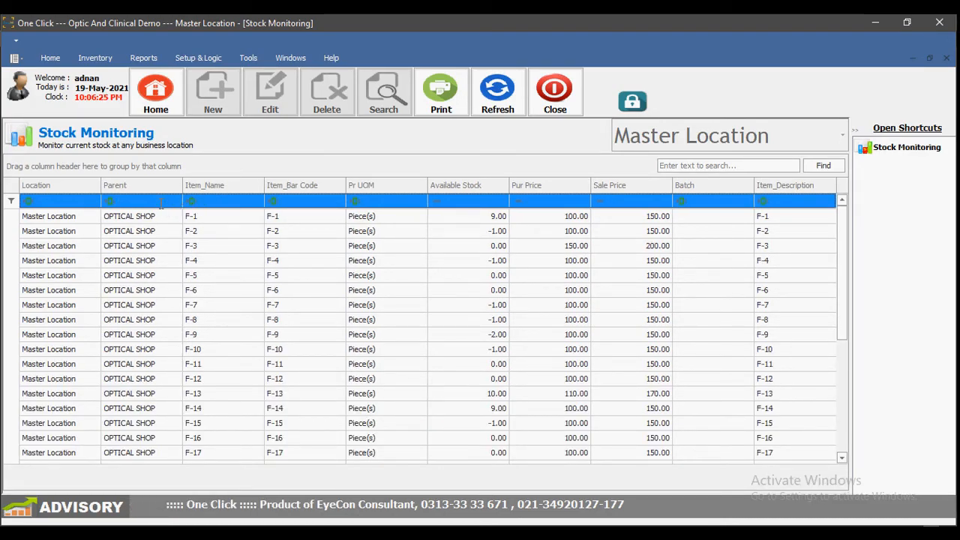
Step: Filter the Parent column by 'opt', then remove the Parent filter so every item shows
text(optical)
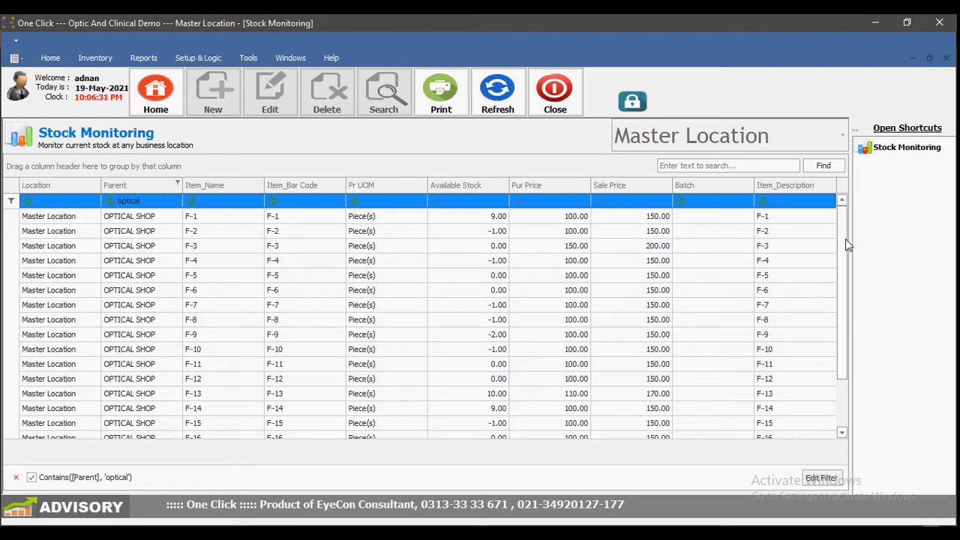
scroll(846, 292, down, 1)
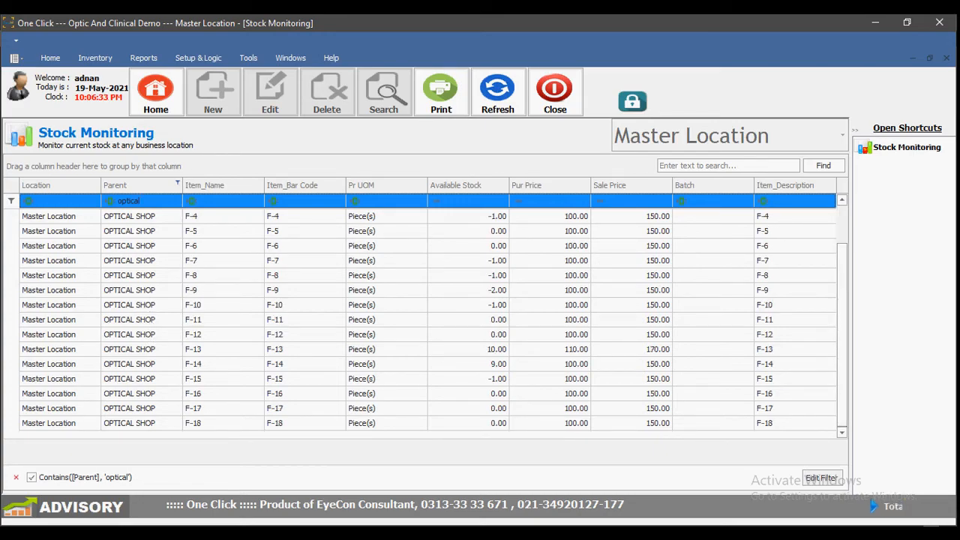
click(15, 478)
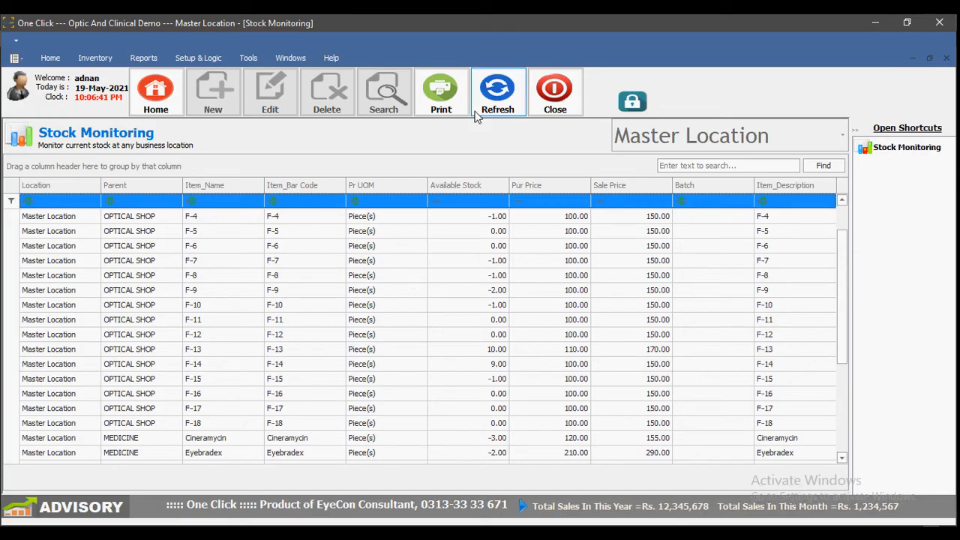
Step: Open and scroll through the print preview of the stock monitoring report
click(459, 95)
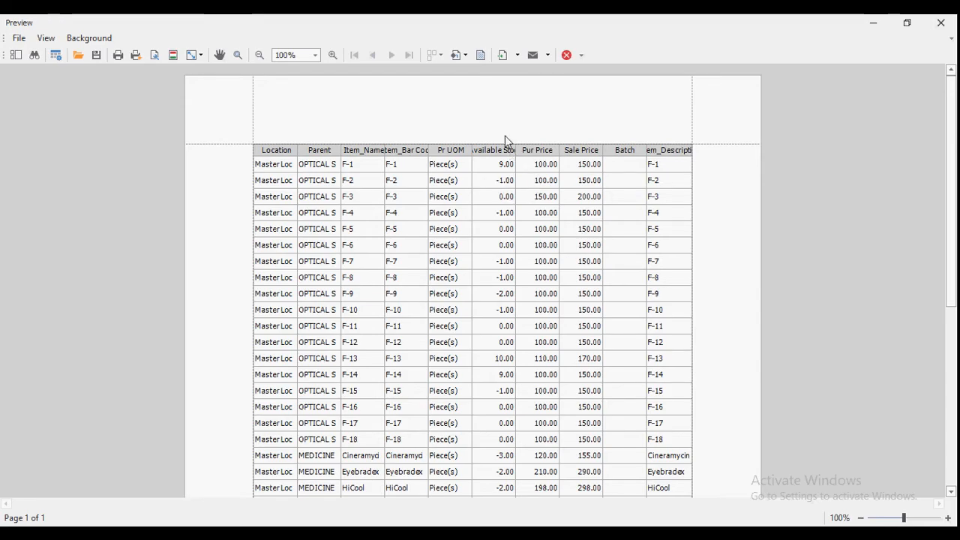
scroll(486, 279, down, 5)
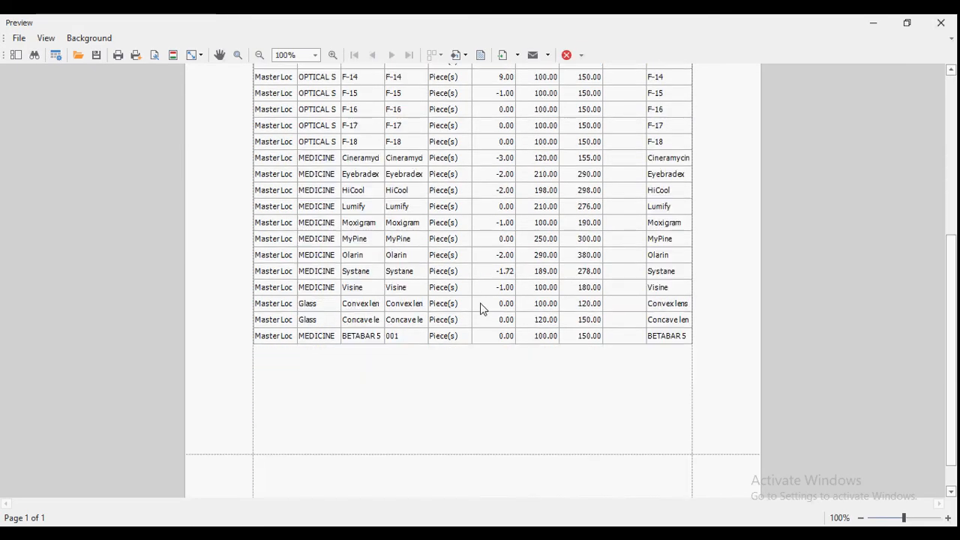
scroll(482, 313, down, 1)
scroll(481, 313, up, 2)
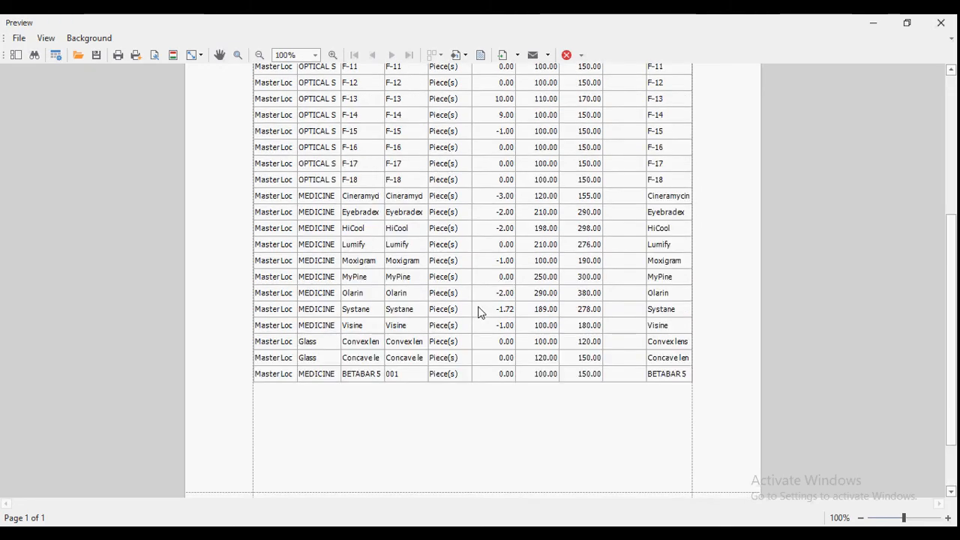
scroll(482, 313, up, 1)
scroll(482, 313, up, 5)
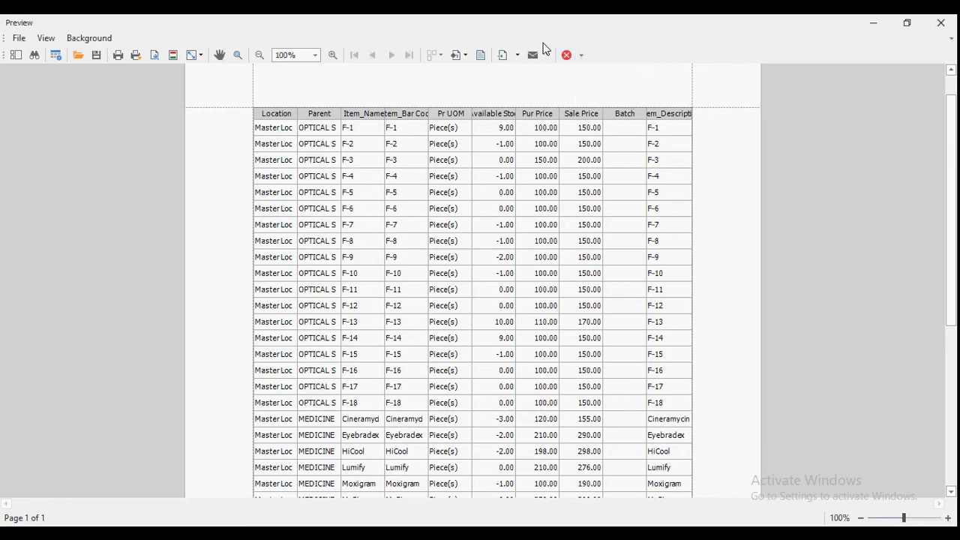
Step: Print the stock report to Microsoft Print to PDF, then close the preview and the report
click(117, 55)
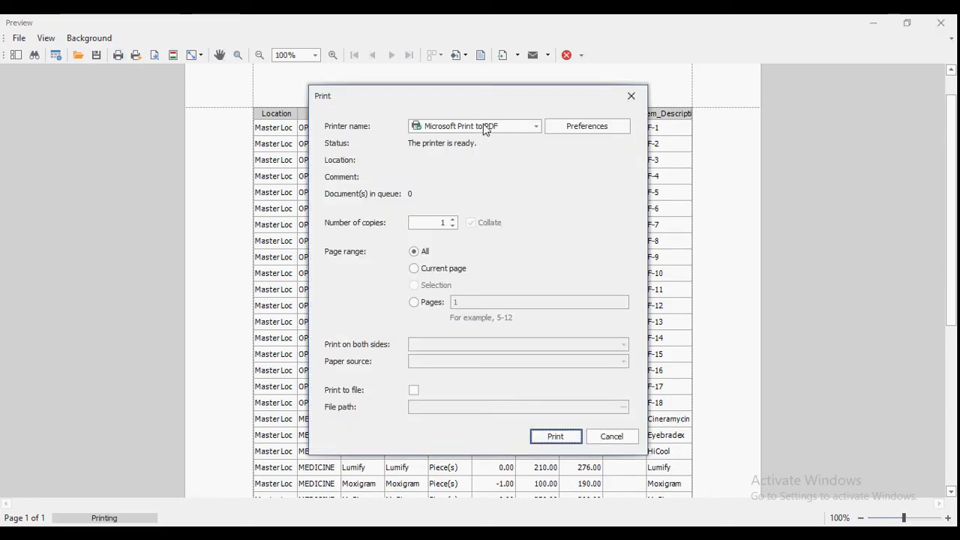
click(486, 128)
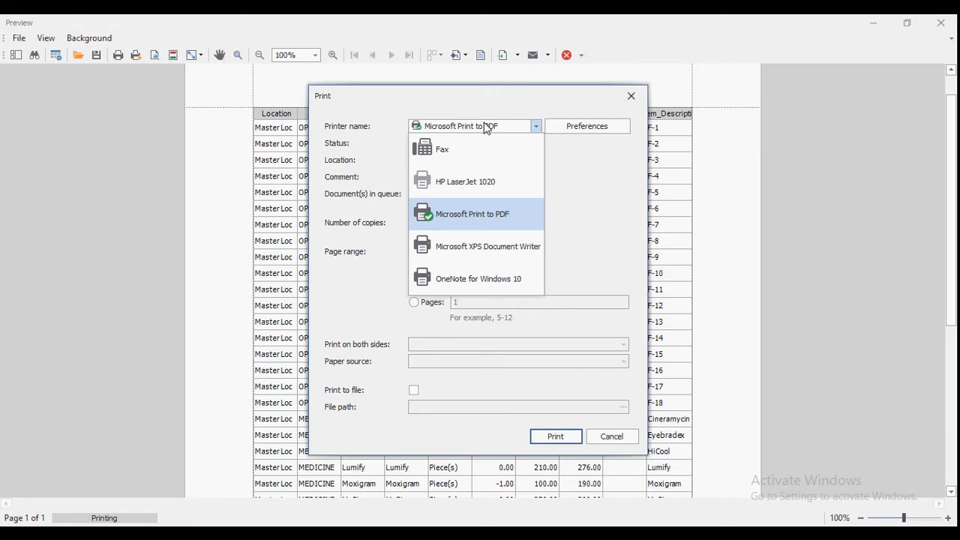
click(486, 128)
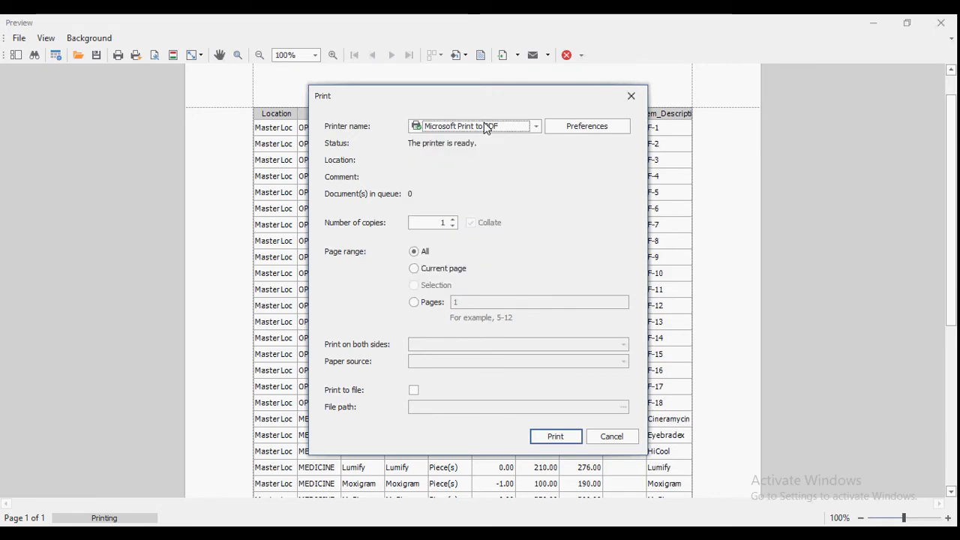
click(637, 436)
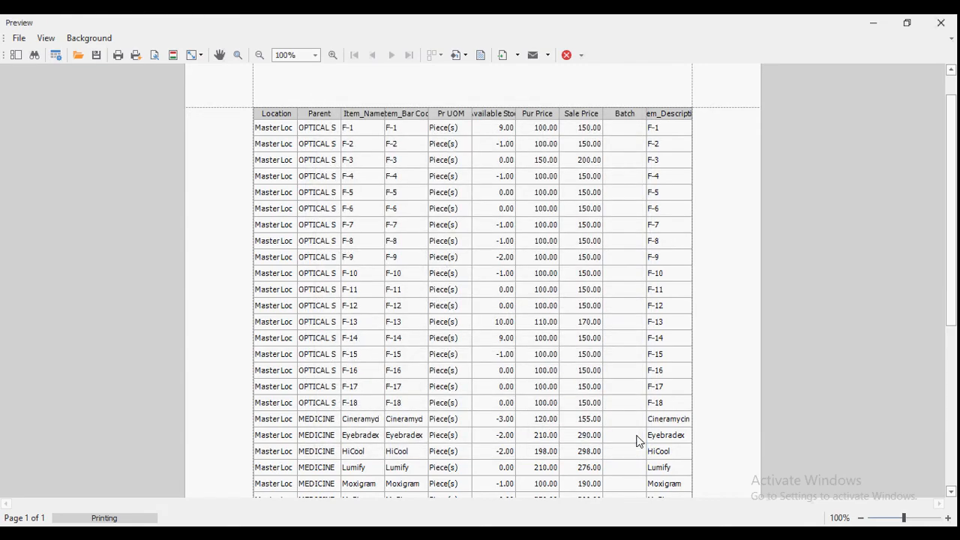
click(572, 57)
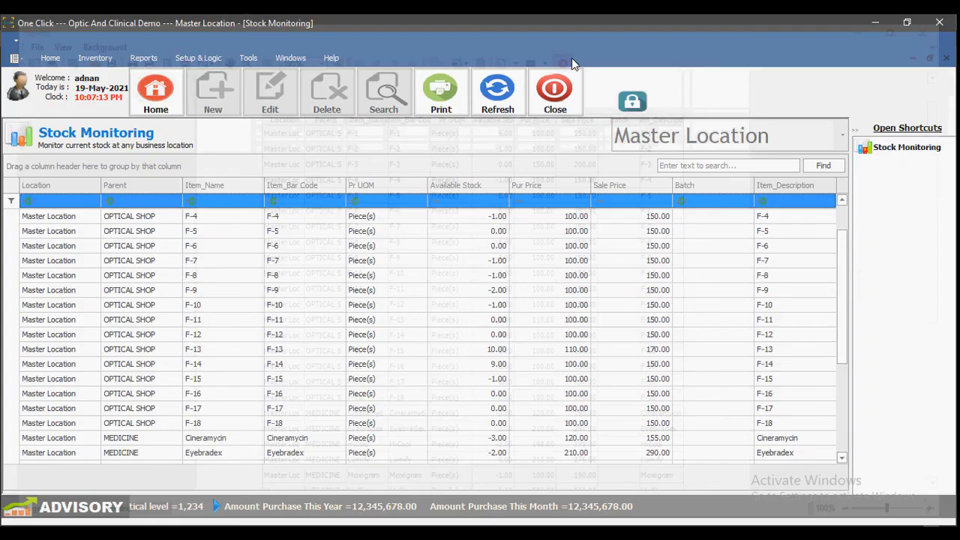
click(180, 90)
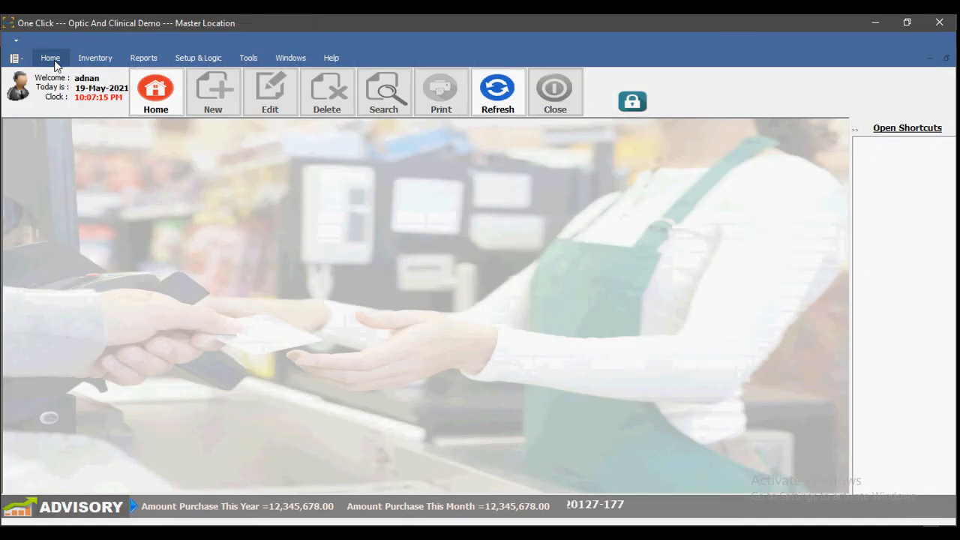